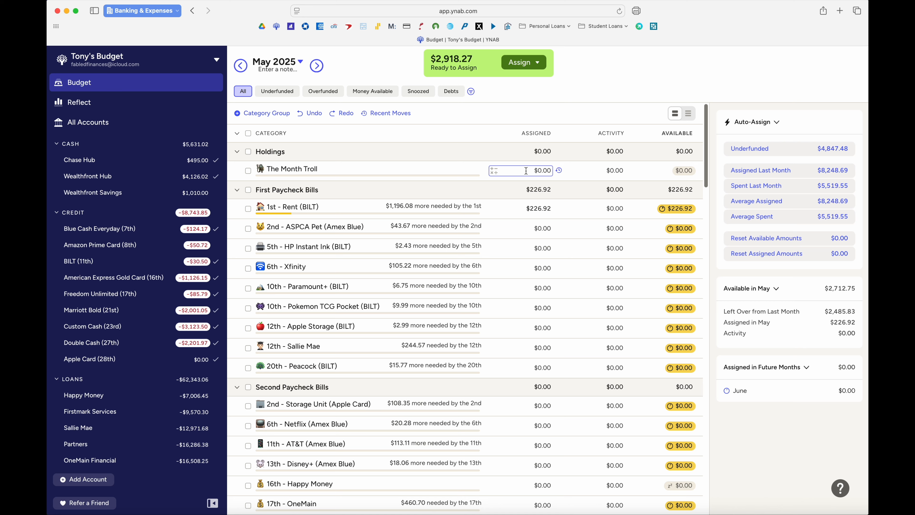
Assign $2,296.88 to The Month Troll category in the May 2025 budget.
{"action": "left_click", "coordinate": [526, 171]}
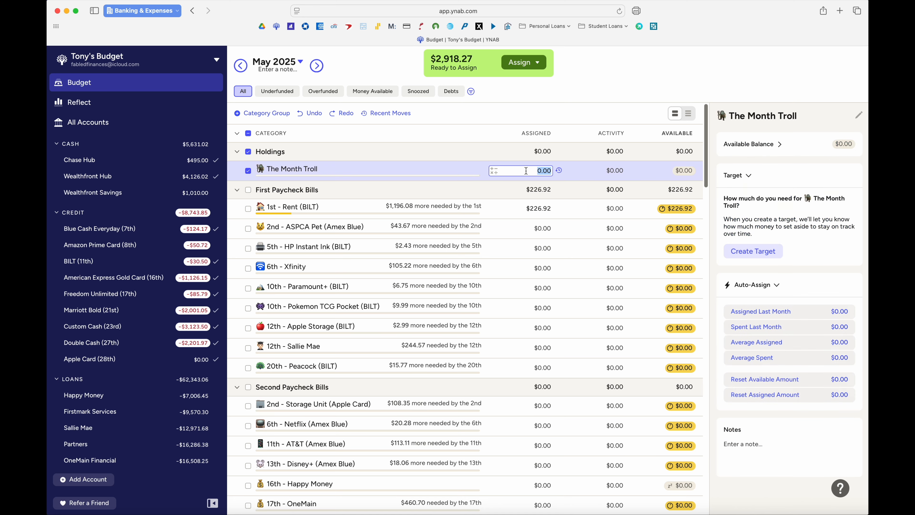
{"action": "type", "text": "2296.88"}
{"action": "key", "text": "Return"}
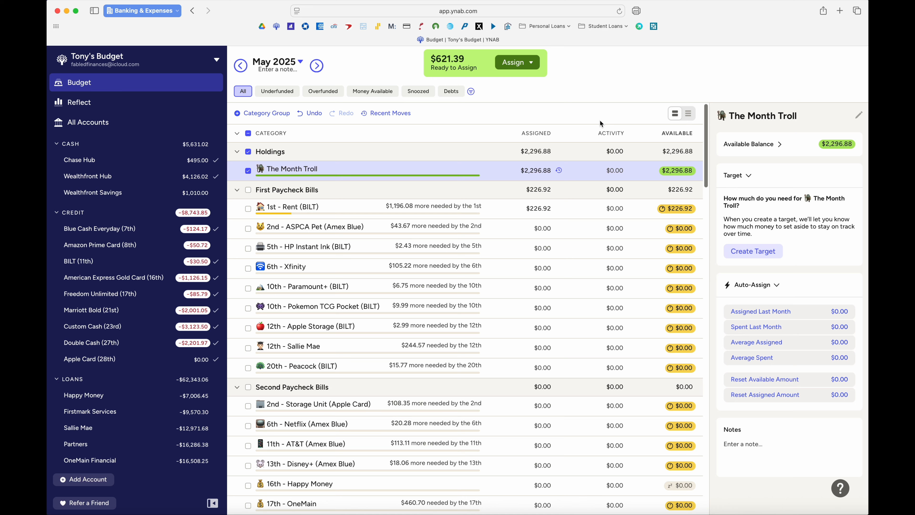
Add $356 to the amount already assigned to the 1st - Rent (BILT) category for May 2025.
{"action": "left_click", "coordinate": [538, 208]}
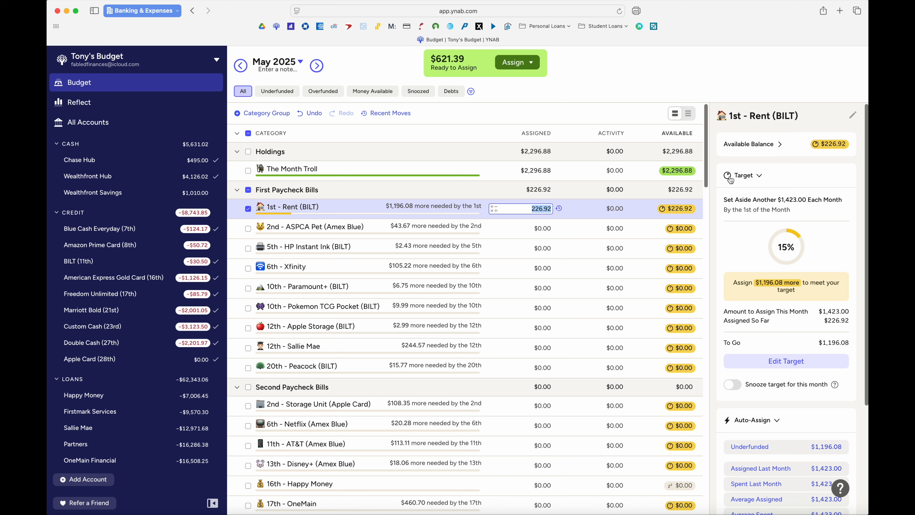
{"action": "key", "text": "Right"}
{"action": "type", "text": "+356"}
{"action": "key", "text": "Return"}
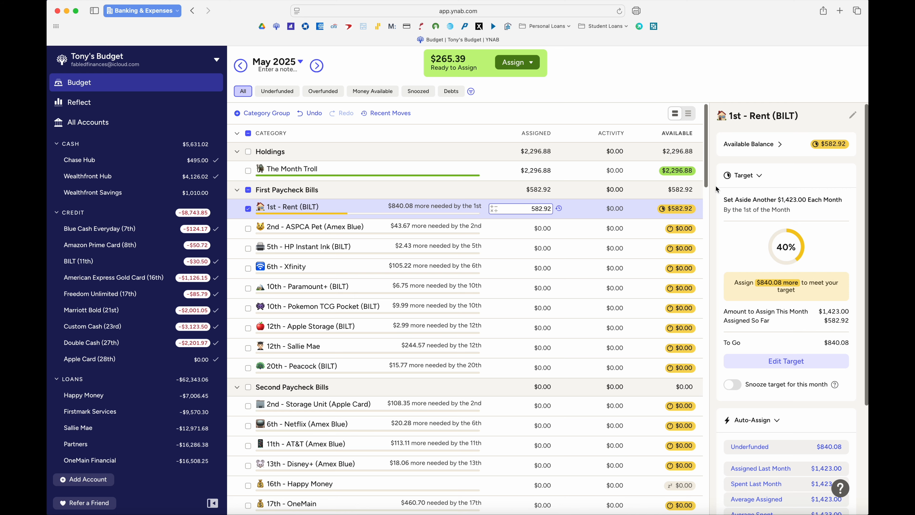
Assign $27 to the 2nd - Storage Unit (Apple Card) category under Second Paycheck Bills.
{"action": "scroll", "coordinate": [531, 233], "scroll_direction": "down", "scroll_amount": 5}
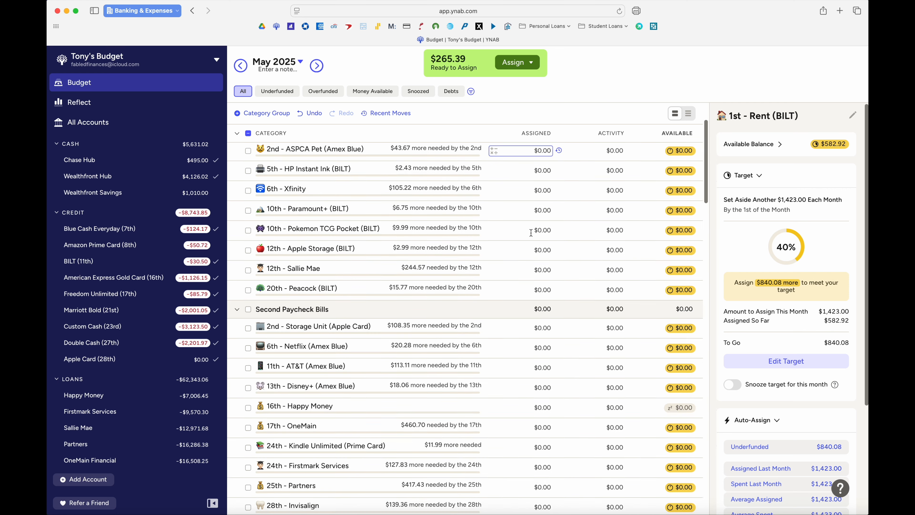
{"action": "left_click", "coordinate": [535, 264]}
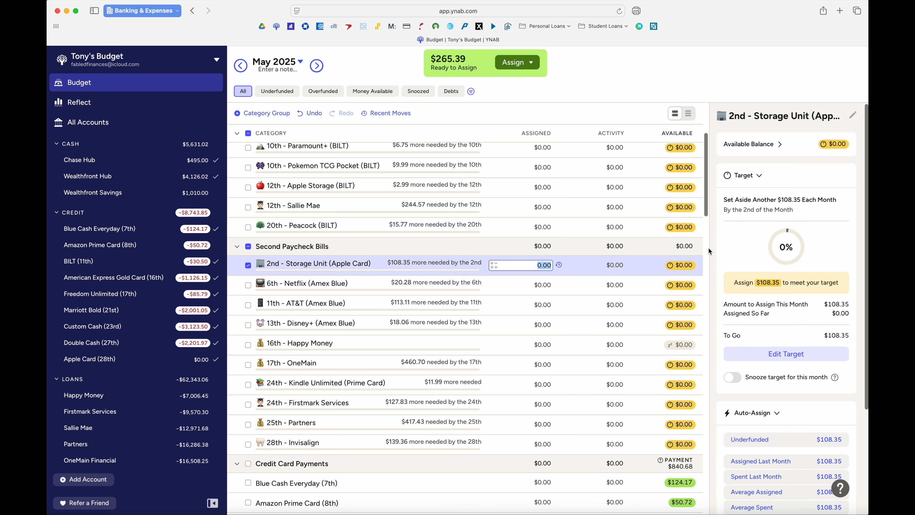
{"action": "type", "text": "27"}
{"action": "key", "text": "Return"}
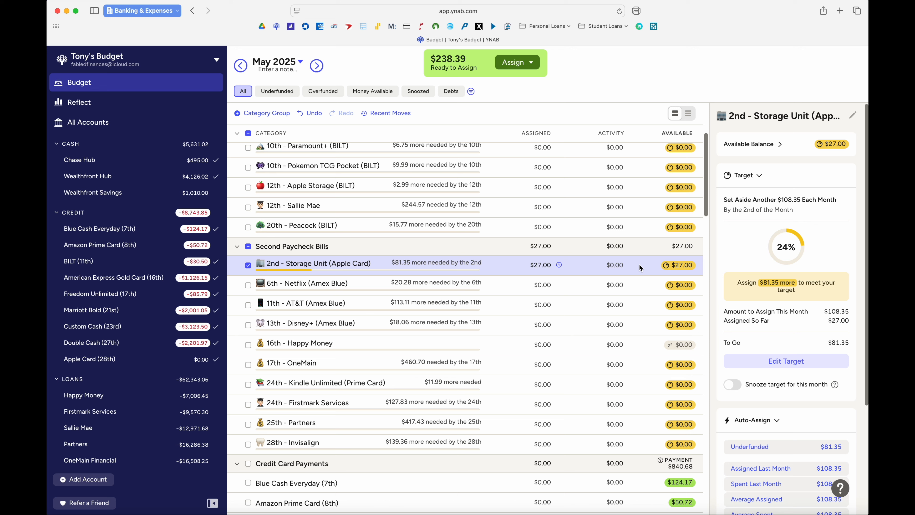
Assign $200 to the Fun Money category in the Stuff & Things group.
{"action": "scroll", "coordinate": [639, 264], "scroll_direction": "up", "scroll_amount": 5}
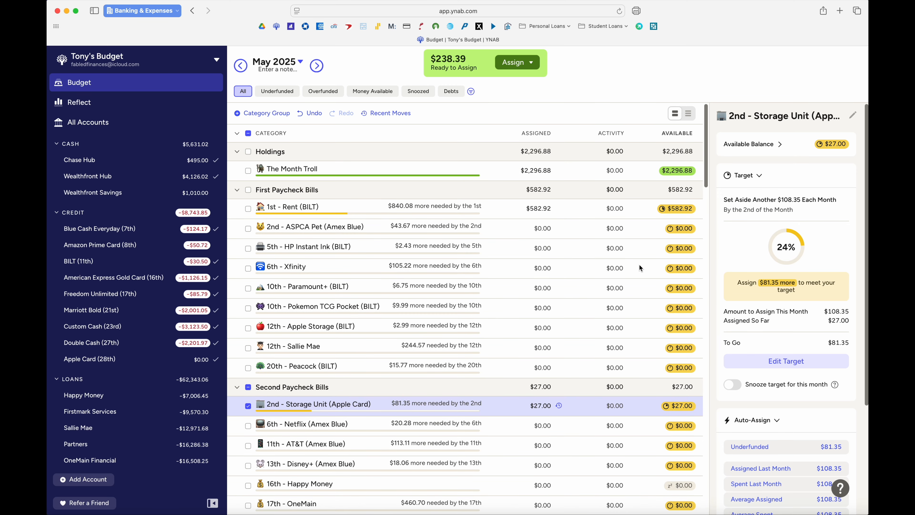
{"action": "scroll", "coordinate": [639, 265], "scroll_direction": "down", "scroll_amount": 10}
{"action": "scroll", "coordinate": [639, 266], "scroll_direction": "down", "scroll_amount": 15}
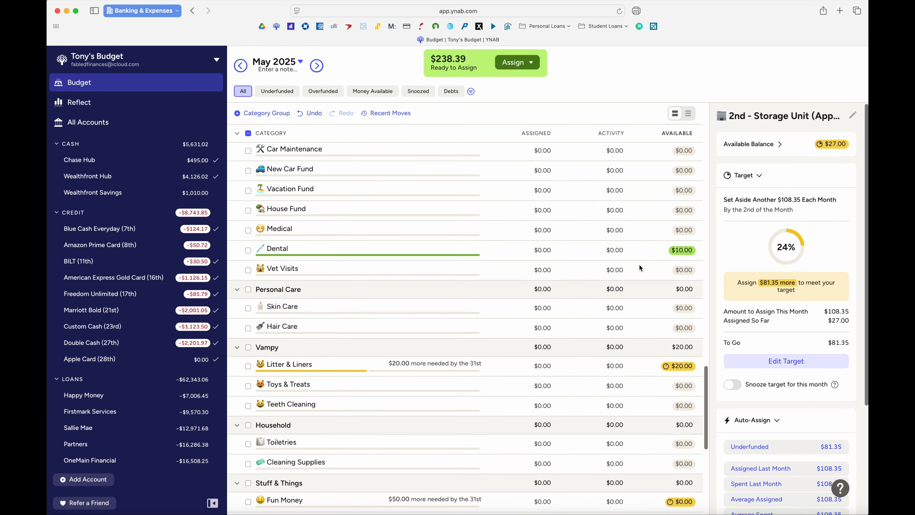
{"action": "scroll", "coordinate": [639, 264], "scroll_direction": "down", "scroll_amount": 8}
{"action": "left_click", "coordinate": [545, 278]}
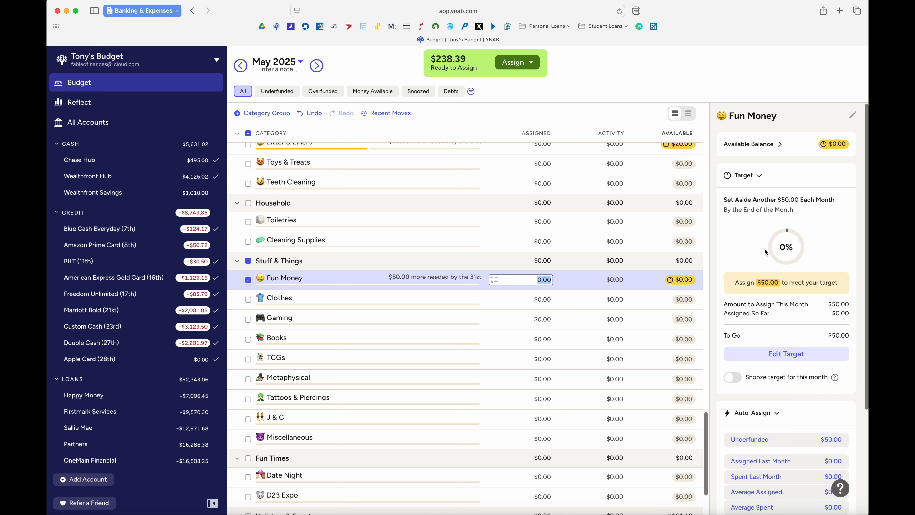
{"action": "type", "text": "200"}
{"action": "key", "text": "Return"}
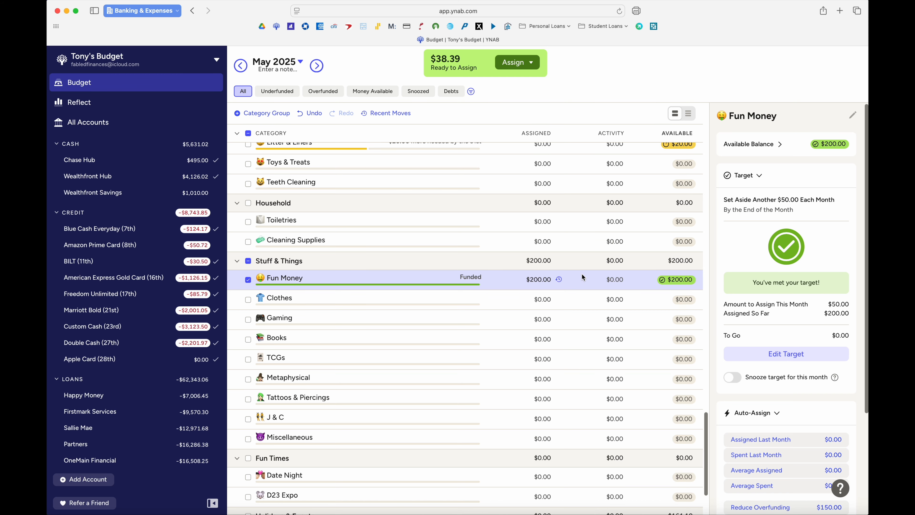
Set the assigned amount of The Month Troll in the Holdings group to $0.
{"action": "scroll", "coordinate": [582, 277], "scroll_direction": "down", "scroll_amount": 5}
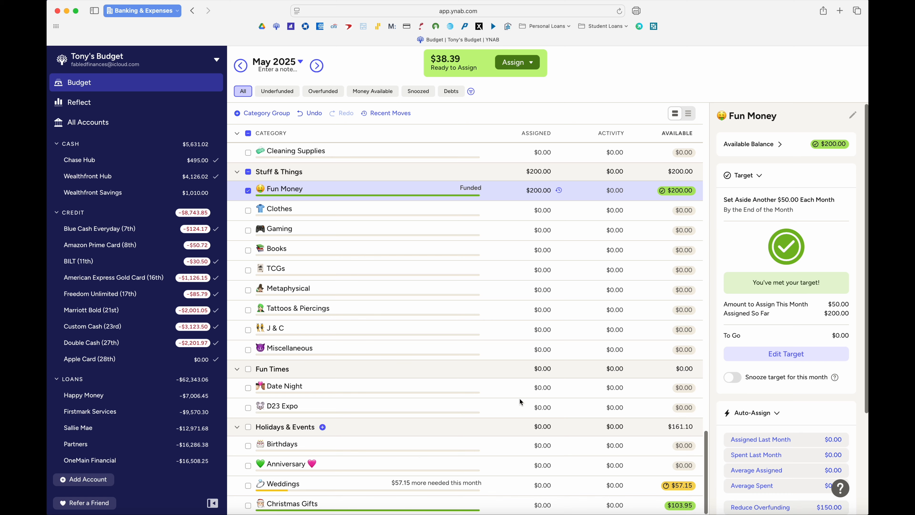
{"action": "scroll", "coordinate": [547, 248], "scroll_direction": "up", "scroll_amount": 5}
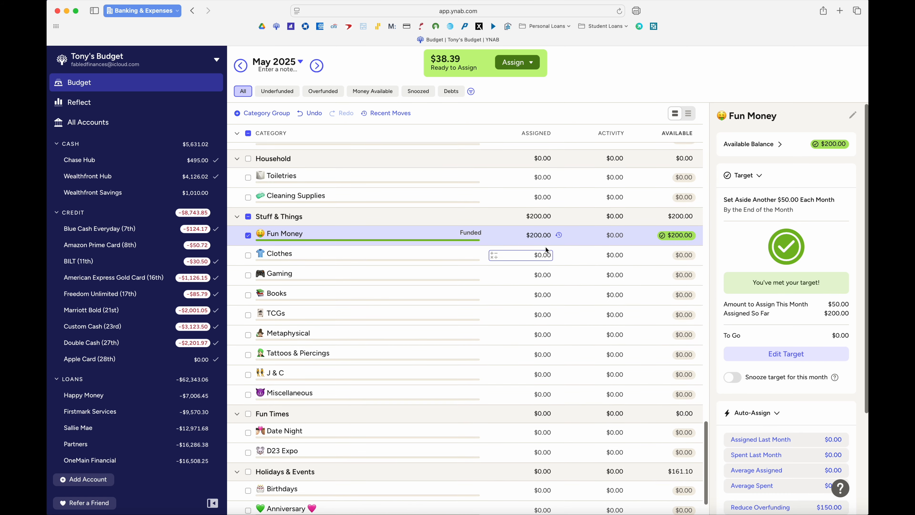
{"action": "scroll", "coordinate": [546, 247], "scroll_direction": "up", "scroll_amount": 15}
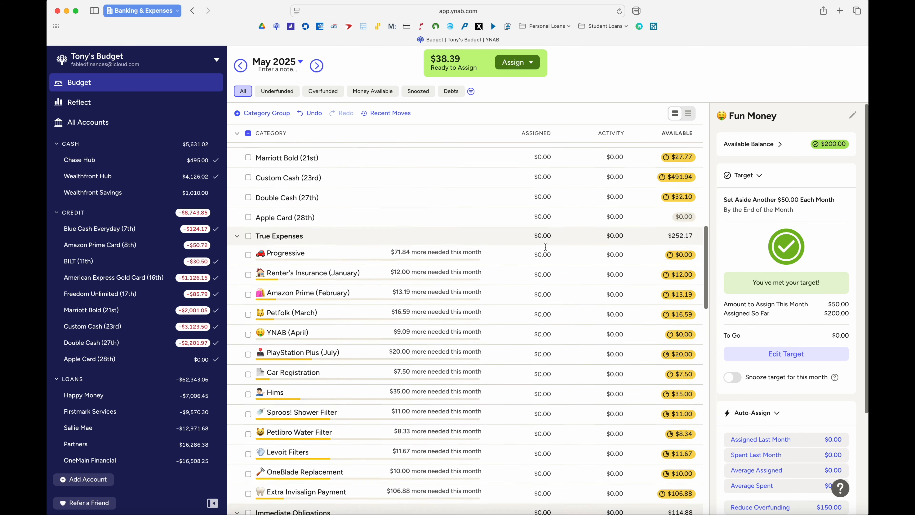
{"action": "scroll", "coordinate": [546, 247], "scroll_direction": "up", "scroll_amount": 15}
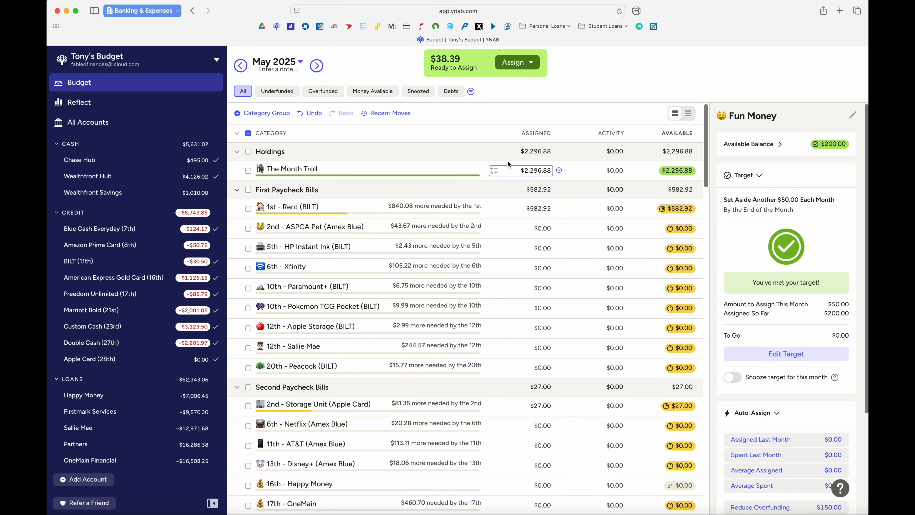
{"action": "left_click", "coordinate": [538, 168]}
{"action": "type", "text": "0"}
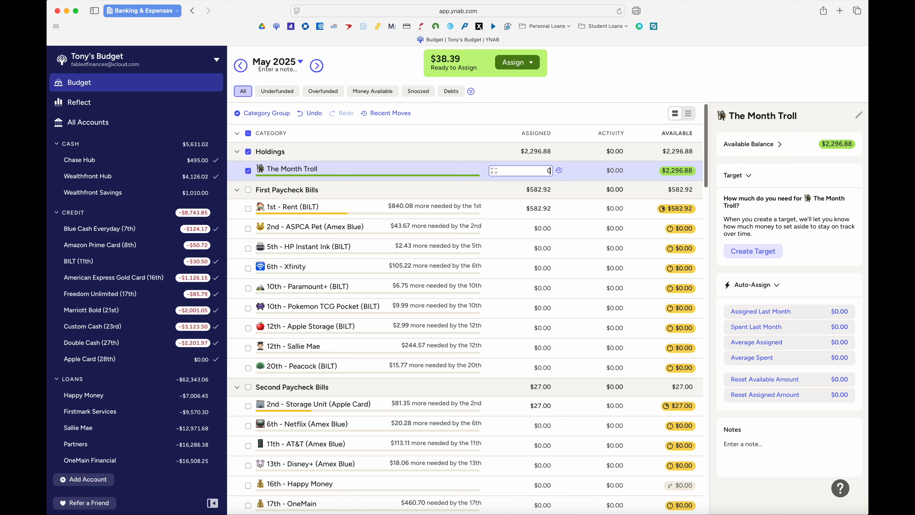
{"action": "key", "text": "Return"}
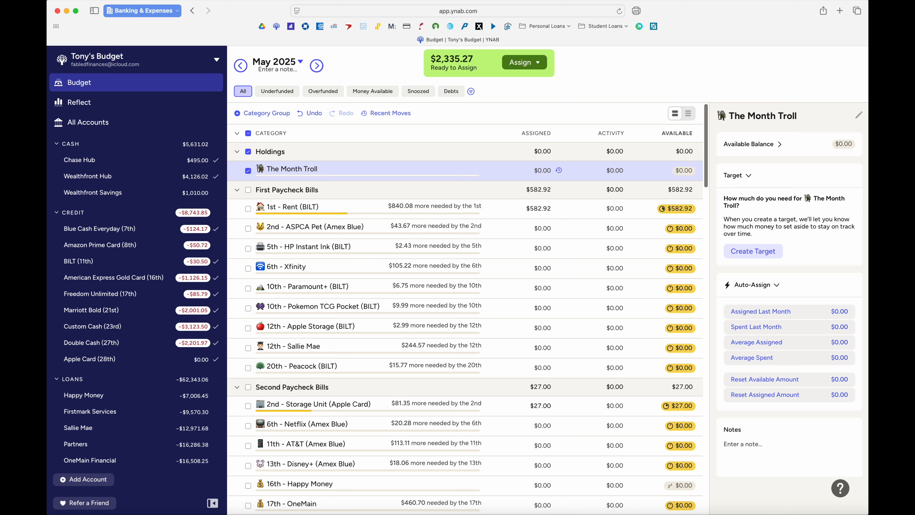
Go back to the April 2025 budget and examine the overspent categories in Immediate Obligations and Interest, Fees, & Credits.
{"action": "left_click", "coordinate": [240, 67]}
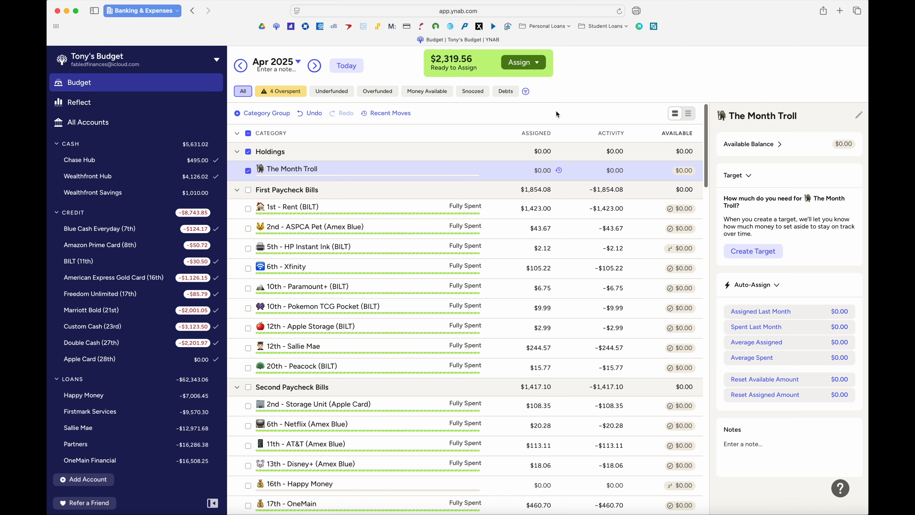
{"action": "scroll", "coordinate": [584, 230], "scroll_direction": "down", "scroll_amount": 10}
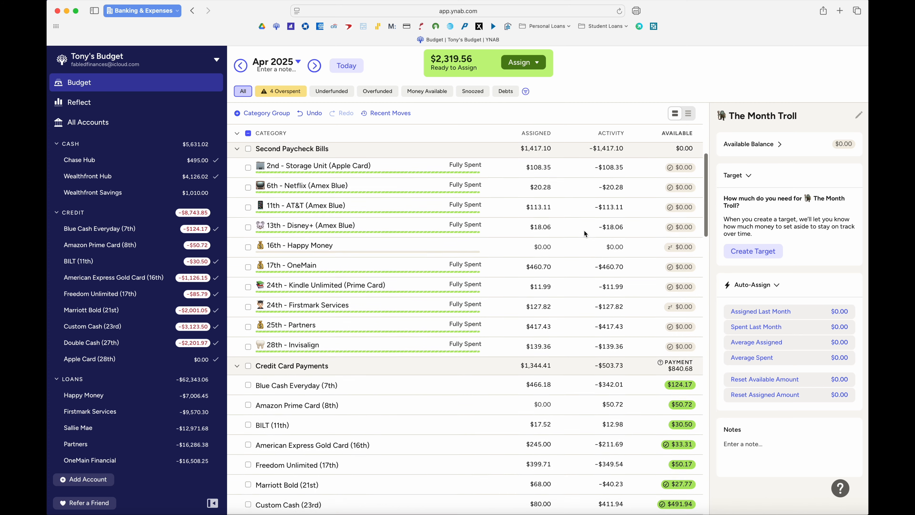
{"action": "scroll", "coordinate": [583, 229], "scroll_direction": "down", "scroll_amount": 6}
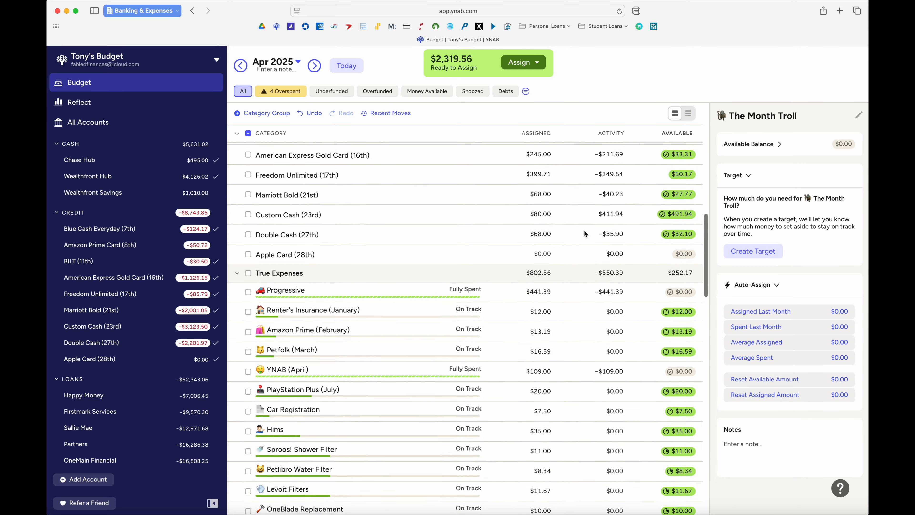
{"action": "scroll", "coordinate": [584, 231], "scroll_direction": "down", "scroll_amount": 8}
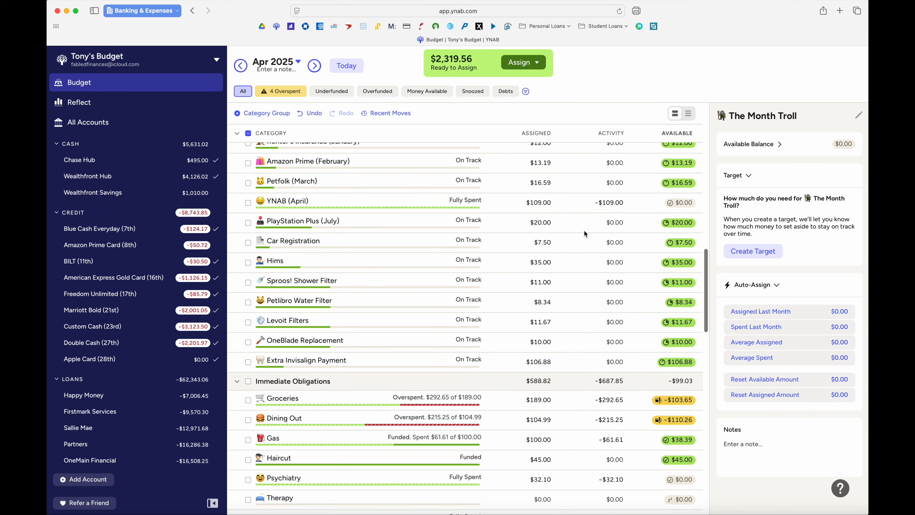
{"action": "scroll", "coordinate": [584, 234], "scroll_direction": "down", "scroll_amount": 1}
{"action": "scroll", "coordinate": [583, 230], "scroll_direction": "down", "scroll_amount": 3}
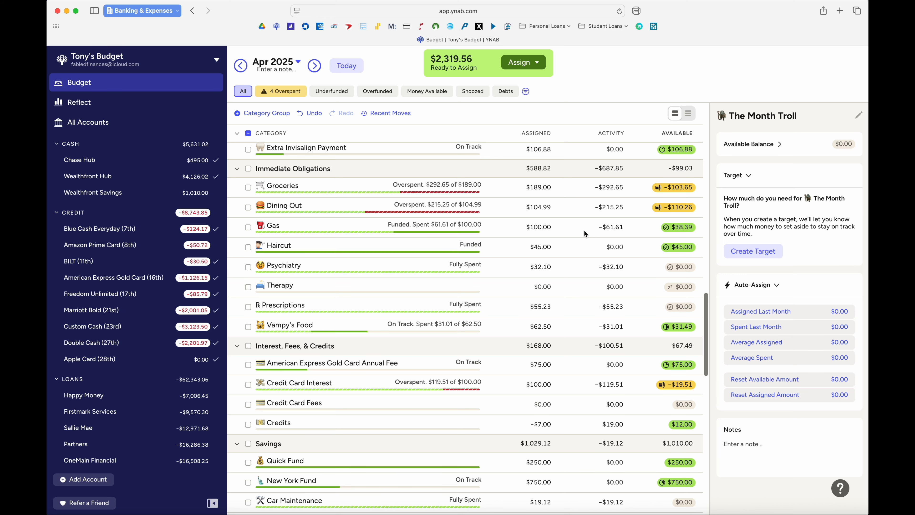
{"action": "scroll", "coordinate": [583, 230], "scroll_direction": "down", "scroll_amount": 1}
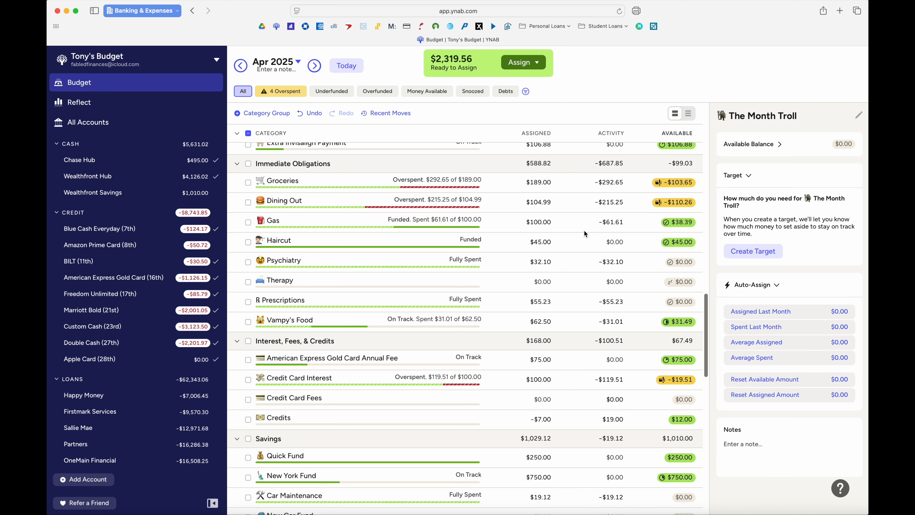
{"action": "scroll", "coordinate": [584, 233], "scroll_direction": "down", "scroll_amount": 2}
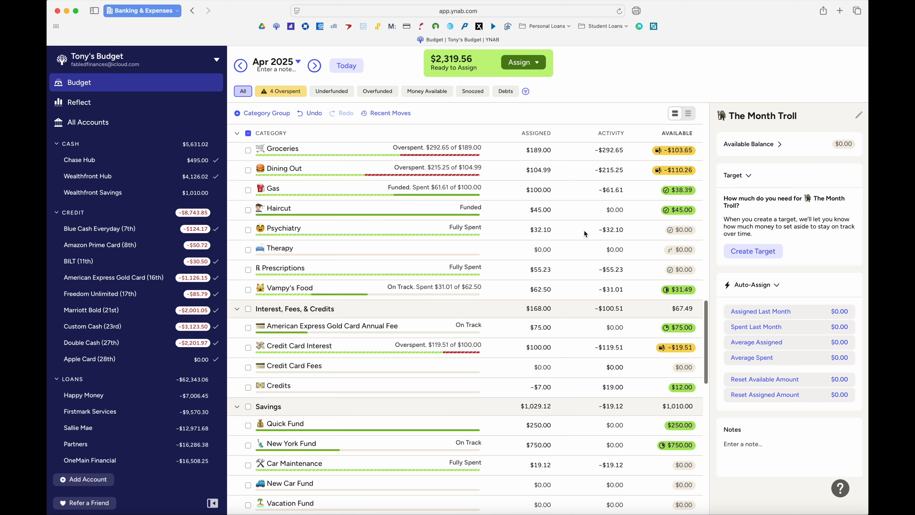
{"action": "scroll", "coordinate": [584, 231], "scroll_direction": "up", "scroll_amount": 2}
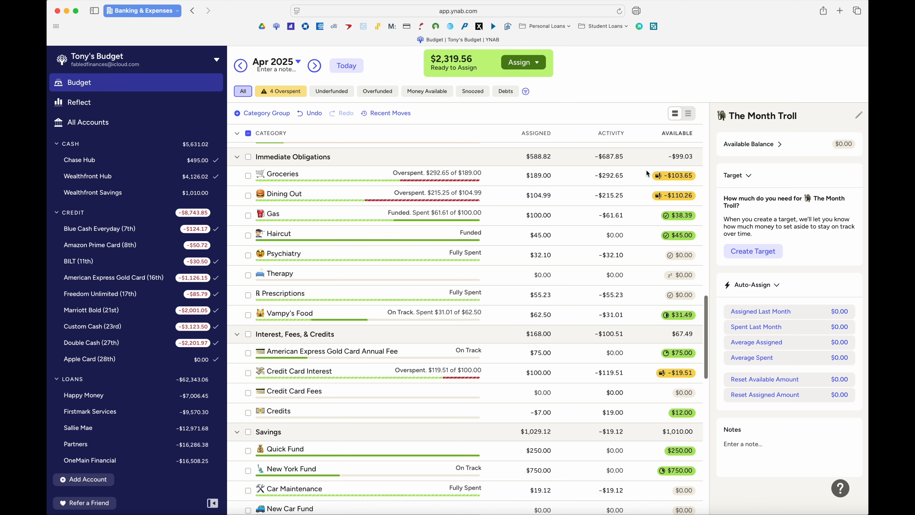
{"action": "scroll", "coordinate": [609, 200], "scroll_direction": "down", "scroll_amount": 1}
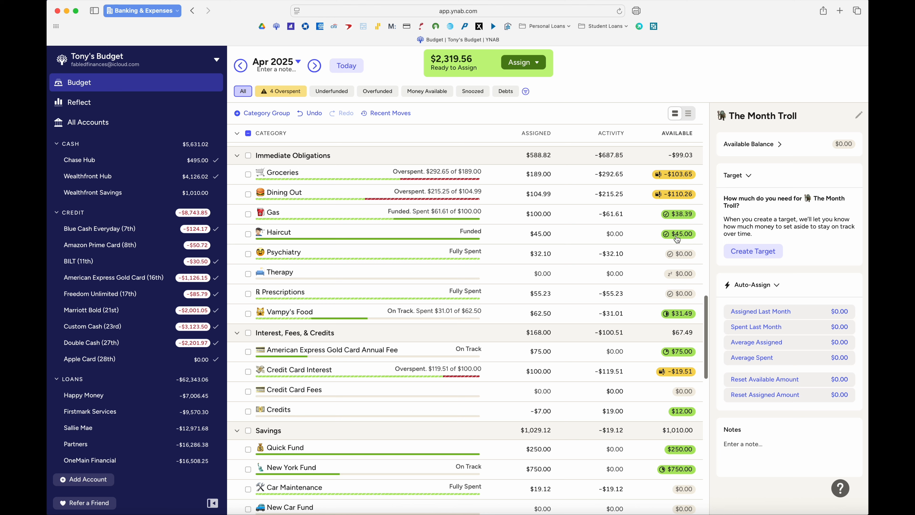
Cover part of April's Dining Out overspending with the money available in the Gas category.
{"action": "mouse_move", "coordinate": [676, 240]}
{"action": "left_click", "coordinate": [674, 194]}
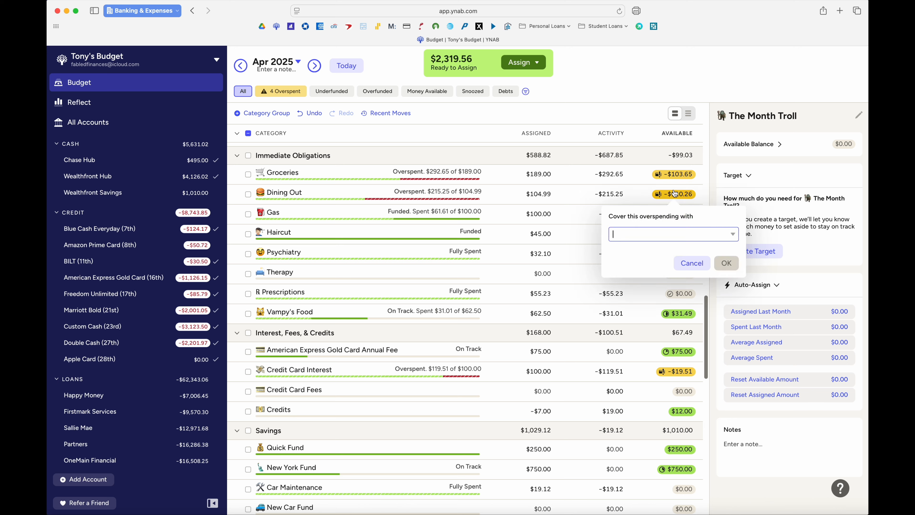
{"action": "type", "text": "gas"}
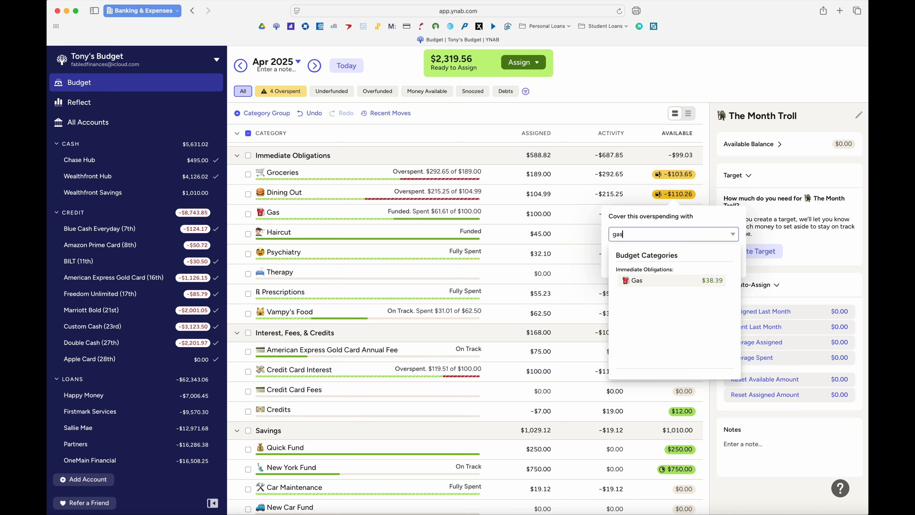
{"action": "key", "text": "Return"}
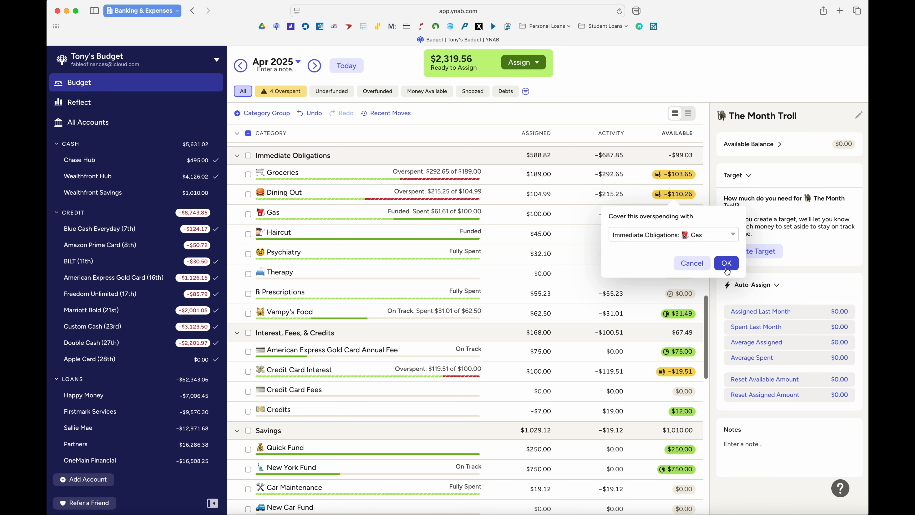
{"action": "left_click", "coordinate": [725, 263]}
Cover more of the Dining Out overspending with the money available in the Haircut category.
{"action": "left_click", "coordinate": [680, 195]}
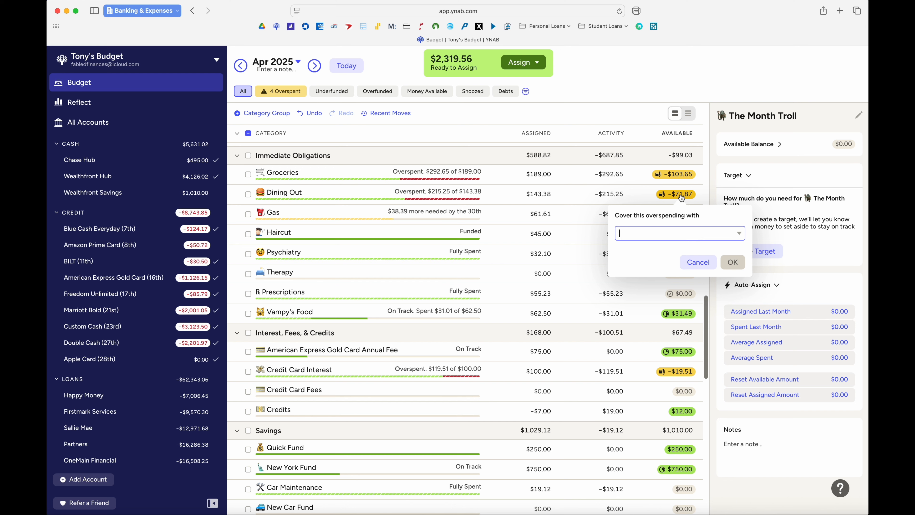
{"action": "type", "text": "hair"}
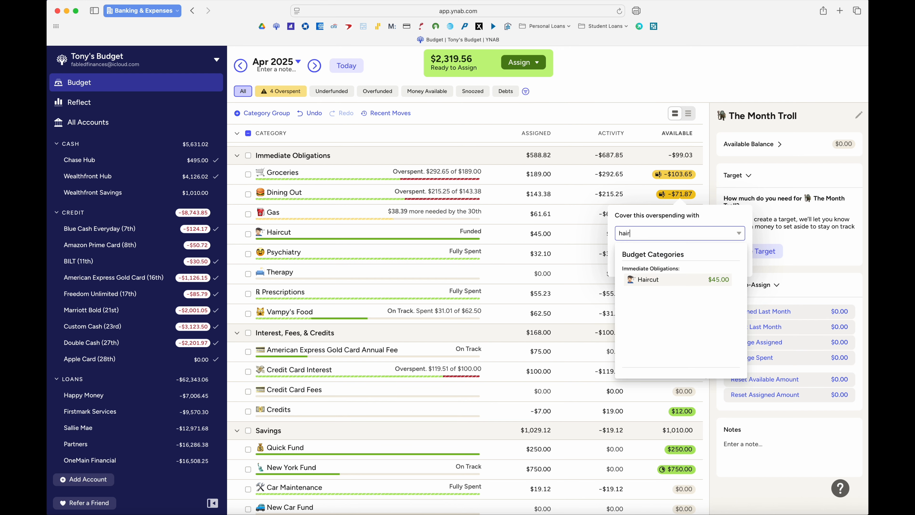
{"action": "left_click", "coordinate": [687, 280]}
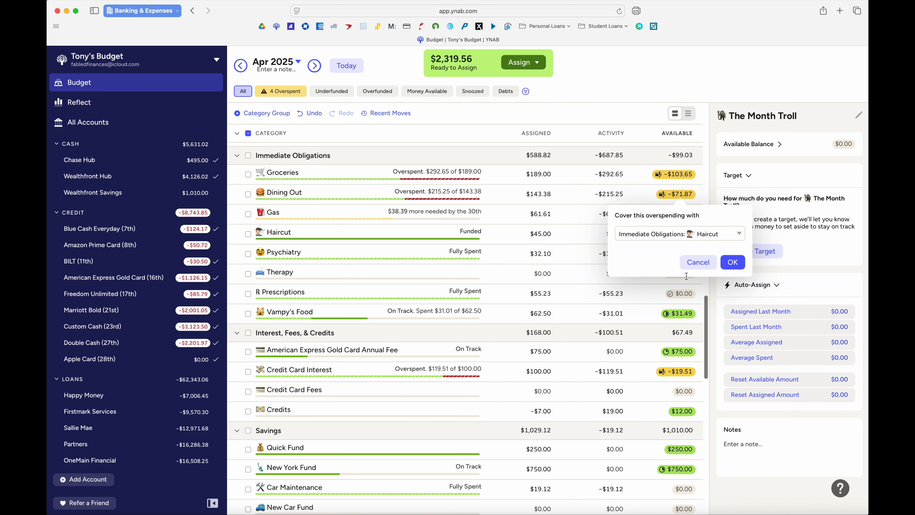
{"action": "left_click", "coordinate": [725, 262]}
Cover the remaining Dining Out overspending with money from Vampy's Food in Immediate Obligations.
{"action": "left_click", "coordinate": [676, 196]}
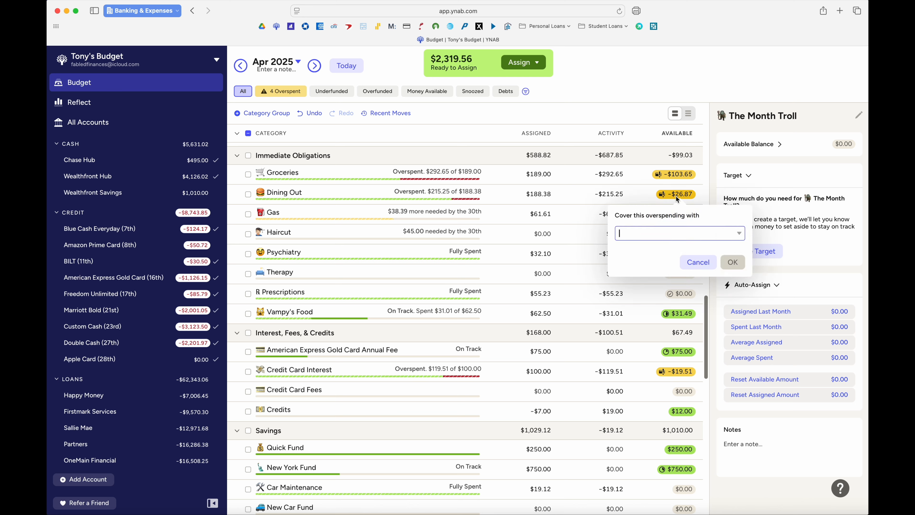
{"action": "type", "text": "vam"}
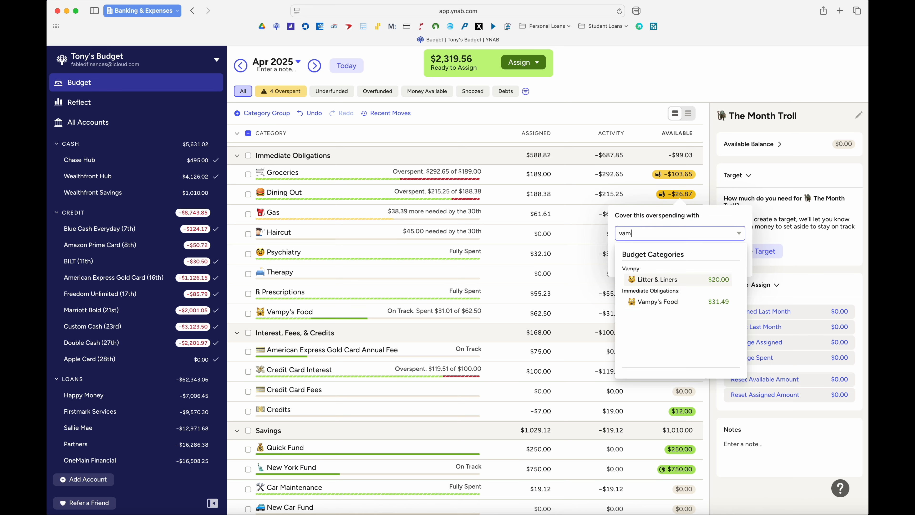
{"action": "left_click", "coordinate": [673, 305]}
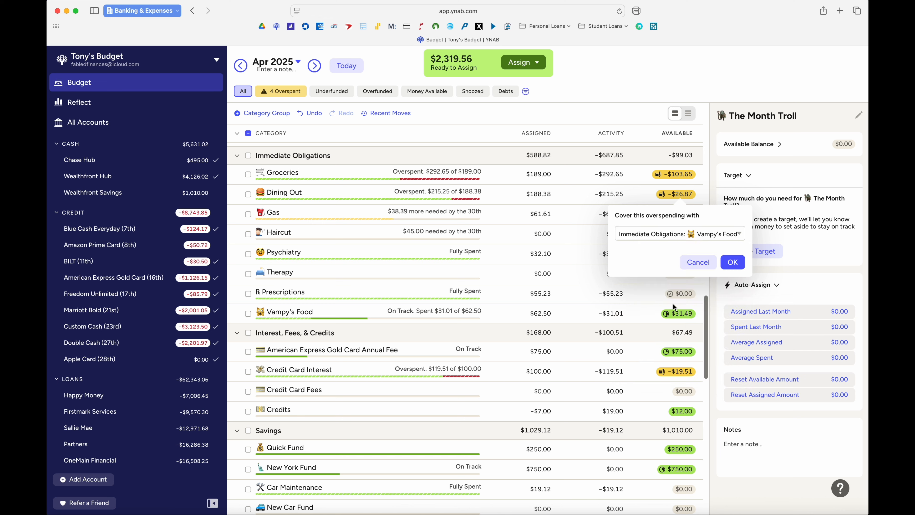
{"action": "left_click", "coordinate": [731, 265]}
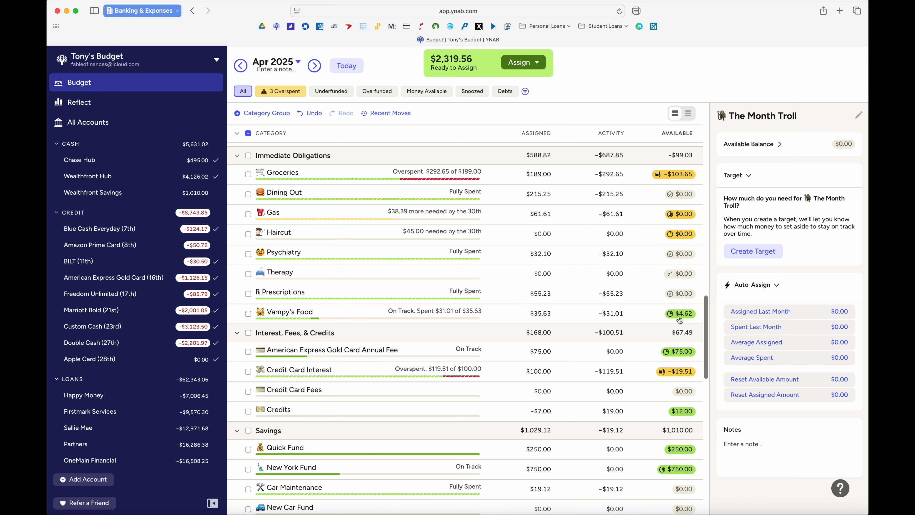
Examine April's available amounts from Vampy's Food through Holidays & Events for other overspending and categories with money to move.
{"action": "mouse_move", "coordinate": [667, 314]}
{"action": "scroll", "coordinate": [663, 313], "scroll_direction": "down", "scroll_amount": 3}
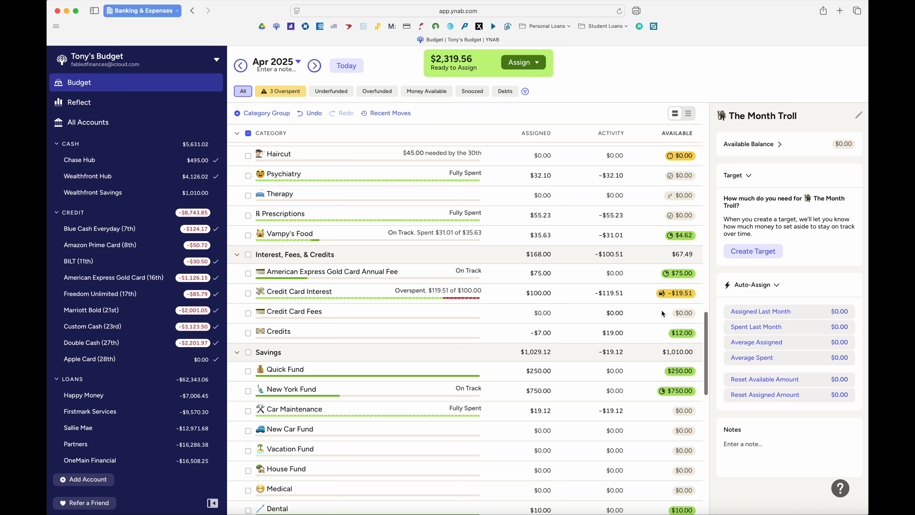
{"action": "scroll", "coordinate": [662, 313], "scroll_direction": "down", "scroll_amount": 1}
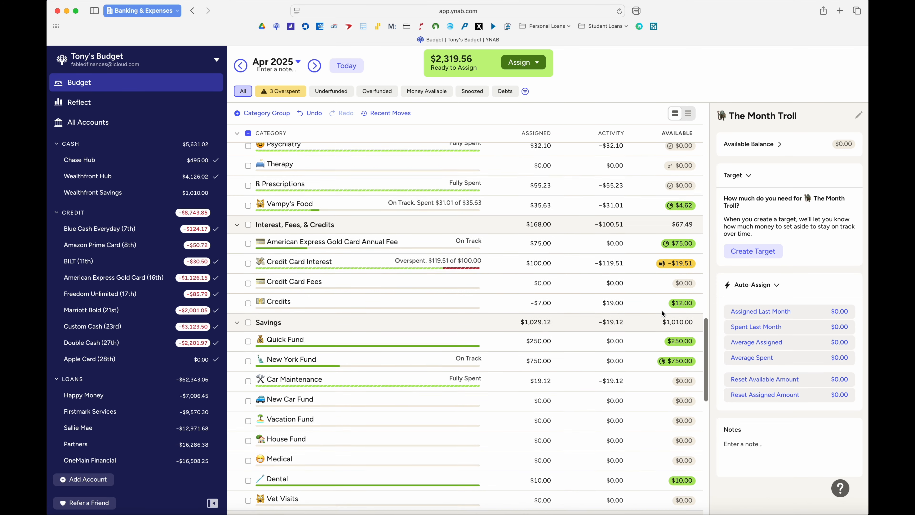
{"action": "scroll", "coordinate": [663, 313], "scroll_direction": "down", "scroll_amount": 1}
{"action": "scroll", "coordinate": [662, 310], "scroll_direction": "down", "scroll_amount": 8}
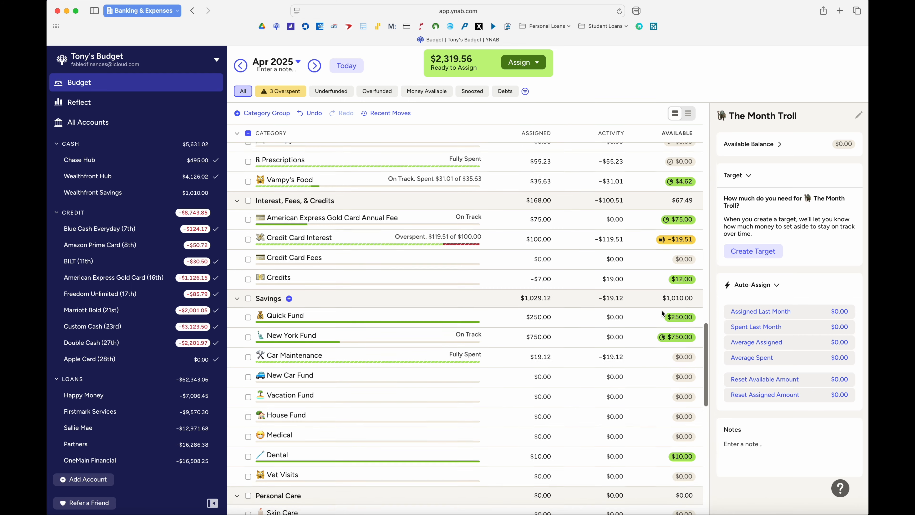
{"action": "scroll", "coordinate": [662, 311], "scroll_direction": "down", "scroll_amount": 12}
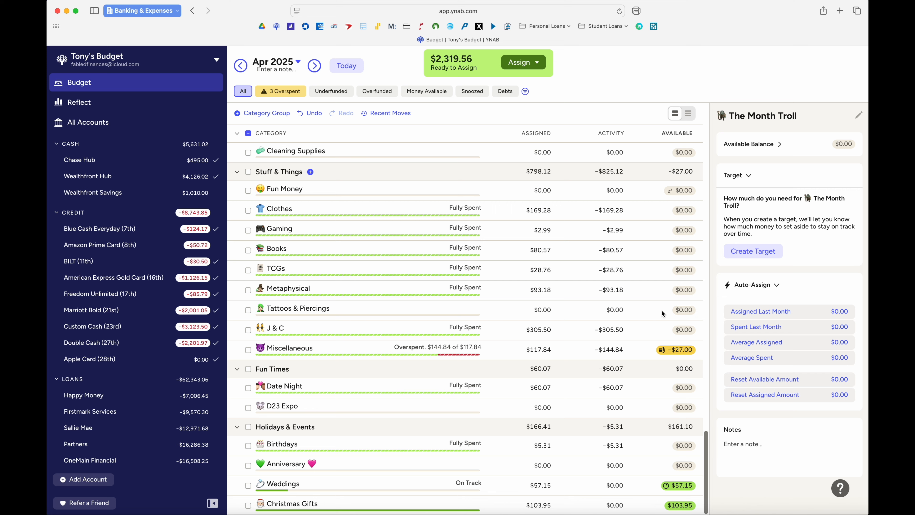
{"action": "scroll", "coordinate": [673, 343], "scroll_direction": "up", "scroll_amount": 4}
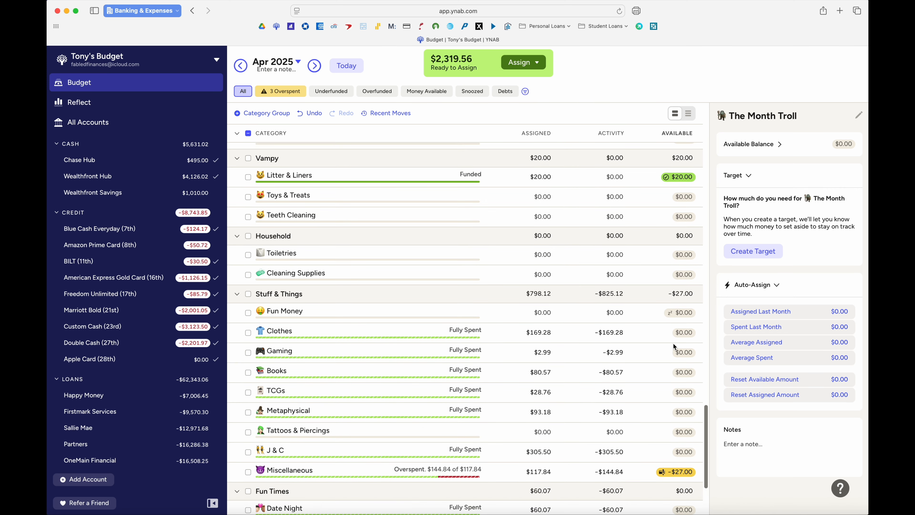
{"action": "scroll", "coordinate": [673, 342], "scroll_direction": "up", "scroll_amount": 2}
{"action": "scroll", "coordinate": [672, 343], "scroll_direction": "up", "scroll_amount": 8}
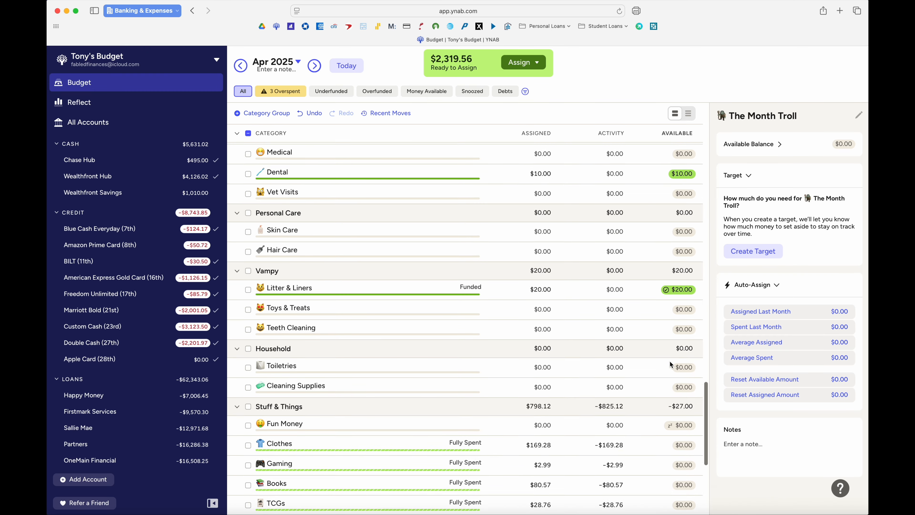
{"action": "scroll", "coordinate": [663, 404], "scroll_direction": "up", "scroll_amount": 1}
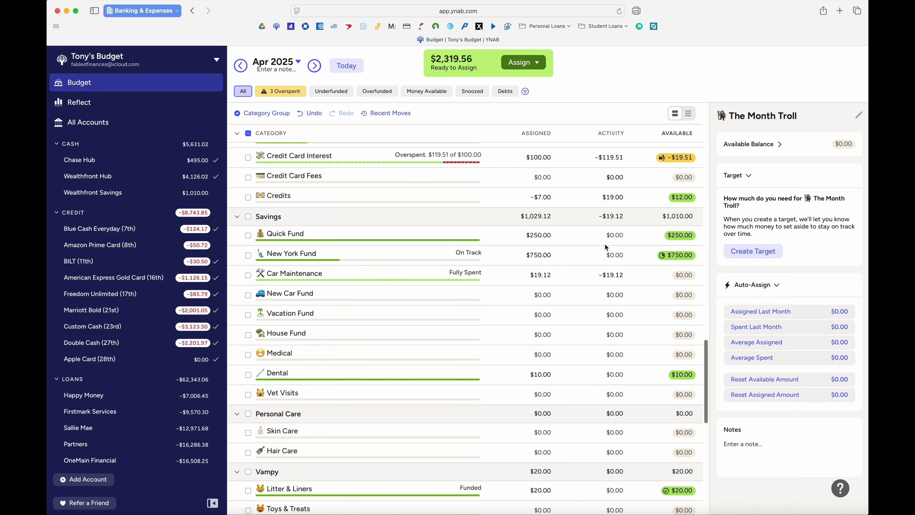
Cover part of the Miscellaneous overspending in Stuff & Things with the money available in the Credits category.
{"action": "scroll", "coordinate": [604, 243], "scroll_direction": "down", "scroll_amount": 14}
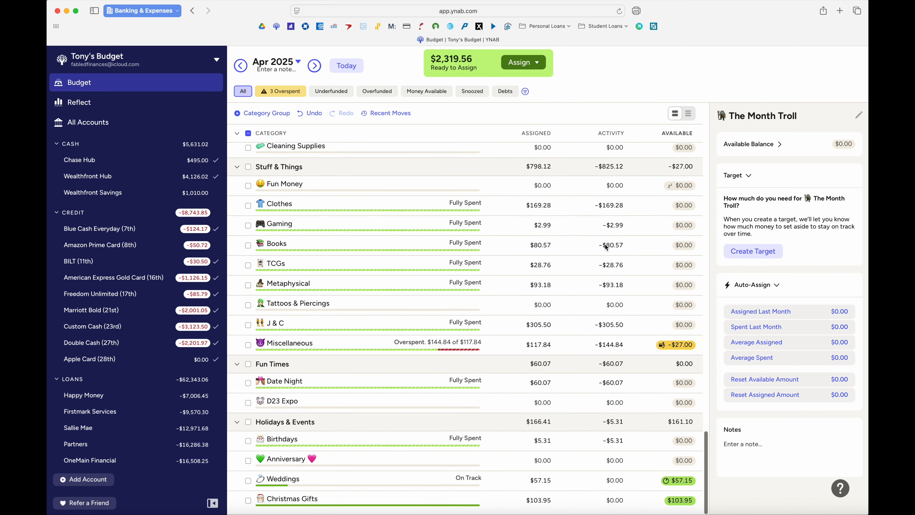
{"action": "left_click", "coordinate": [680, 350]}
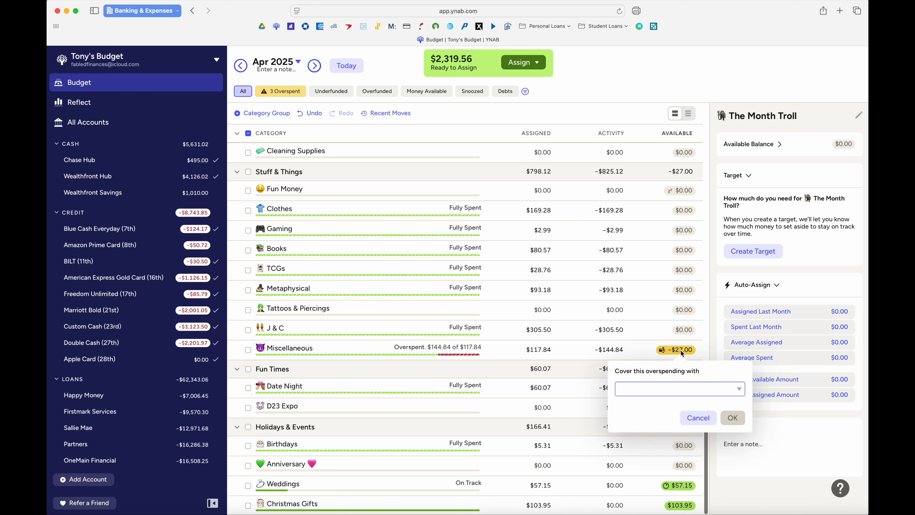
{"action": "type", "text": "credits"}
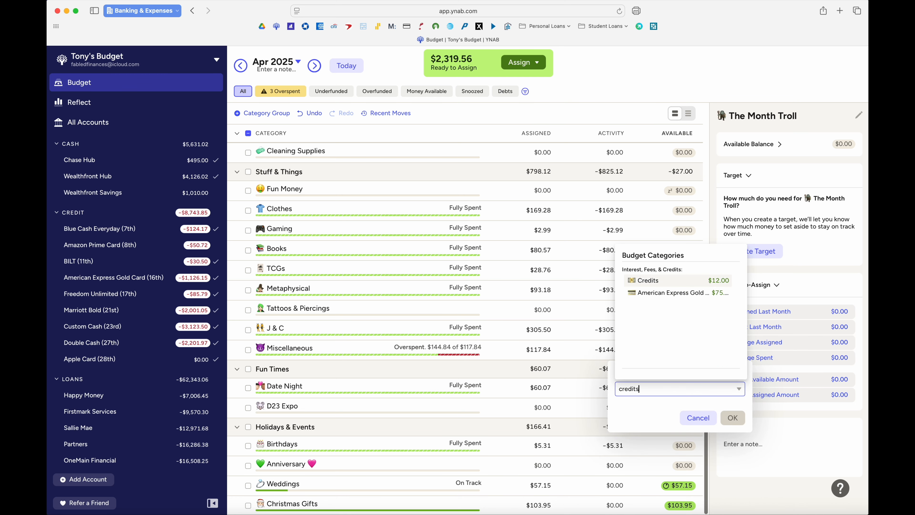
{"action": "key", "text": "Return"}
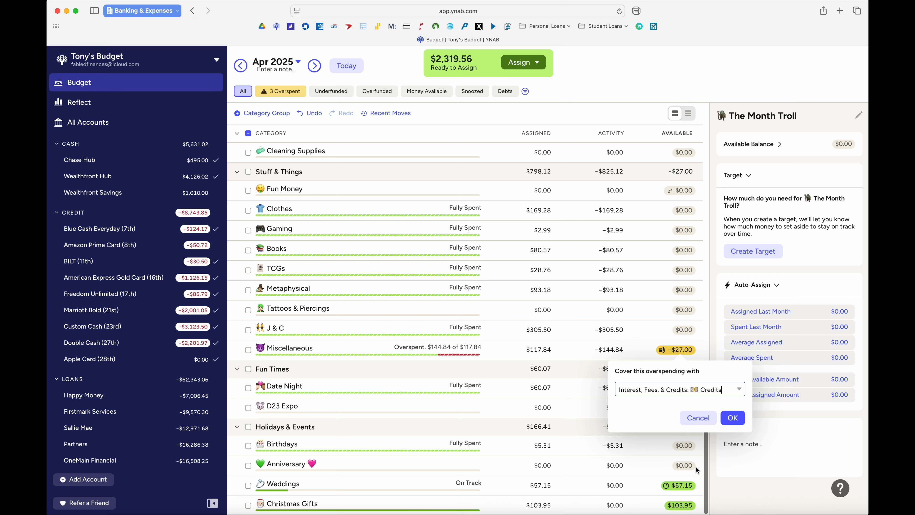
{"action": "left_click", "coordinate": [735, 418]}
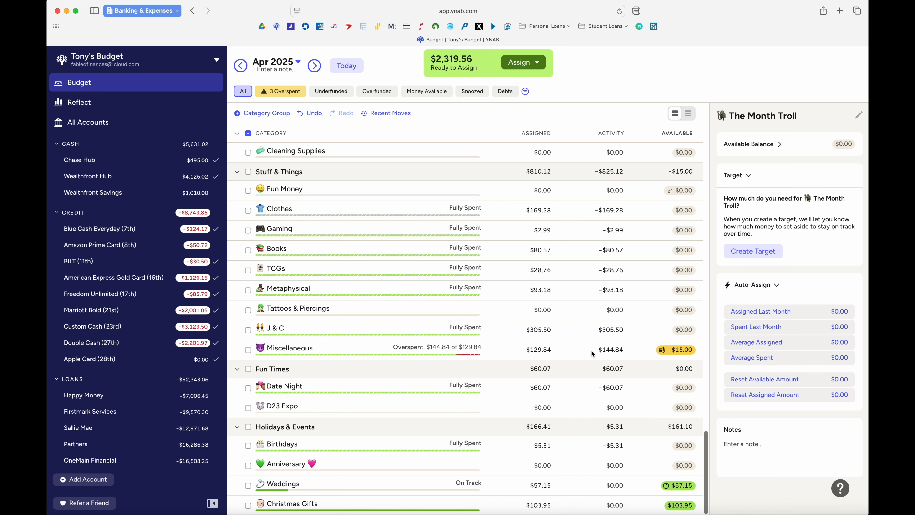
Cover the rest of the Miscellaneous overspending with money from the Litter & Liners category.
{"action": "scroll", "coordinate": [590, 349], "scroll_direction": "up", "scroll_amount": 5}
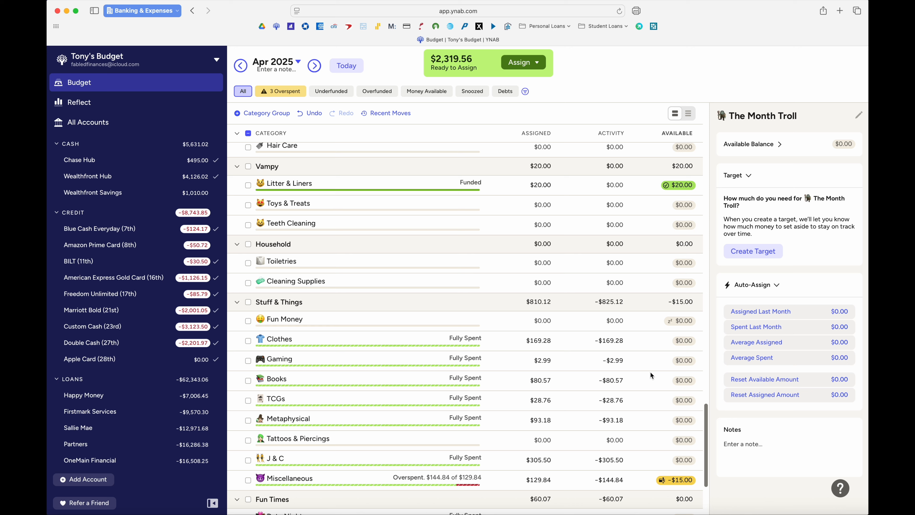
{"action": "left_click", "coordinate": [680, 481]}
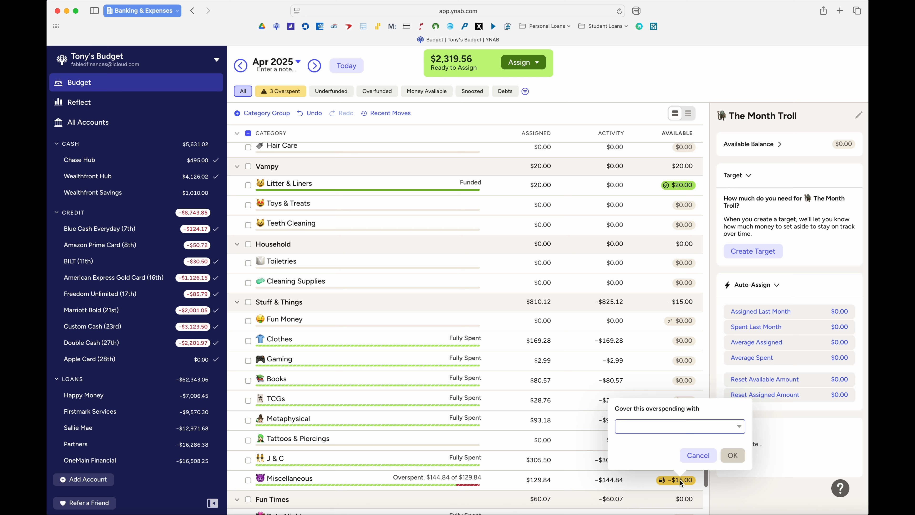
{"action": "type", "text": "litter"}
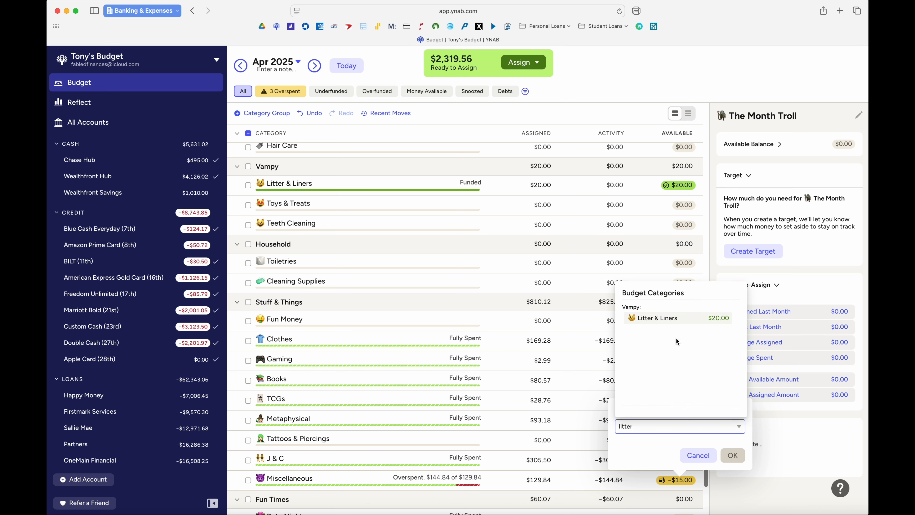
{"action": "key", "text": "Return"}
{"action": "left_click", "coordinate": [733, 455]}
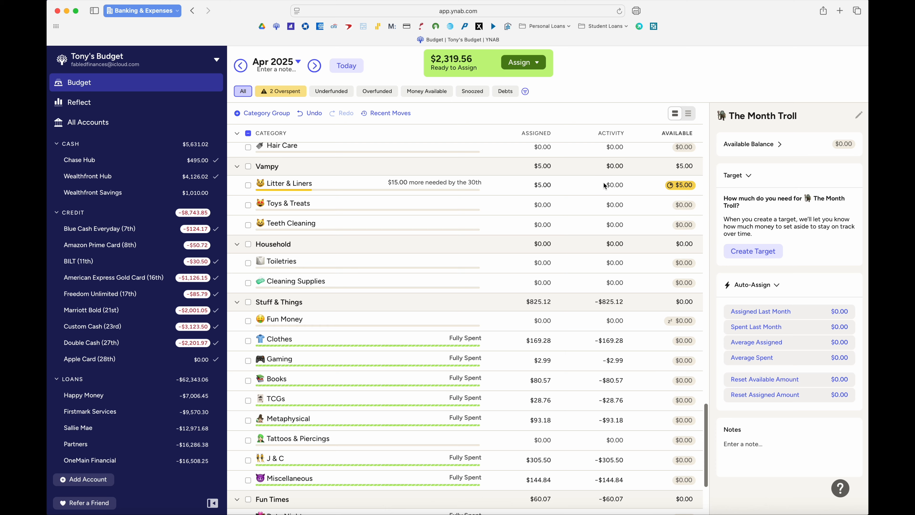
Filter the April 2025 budget to show only the overspent categories.
{"action": "scroll", "coordinate": [604, 250], "scroll_direction": "up", "scroll_amount": 3}
{"action": "scroll", "coordinate": [604, 250], "scroll_direction": "up", "scroll_amount": 3}
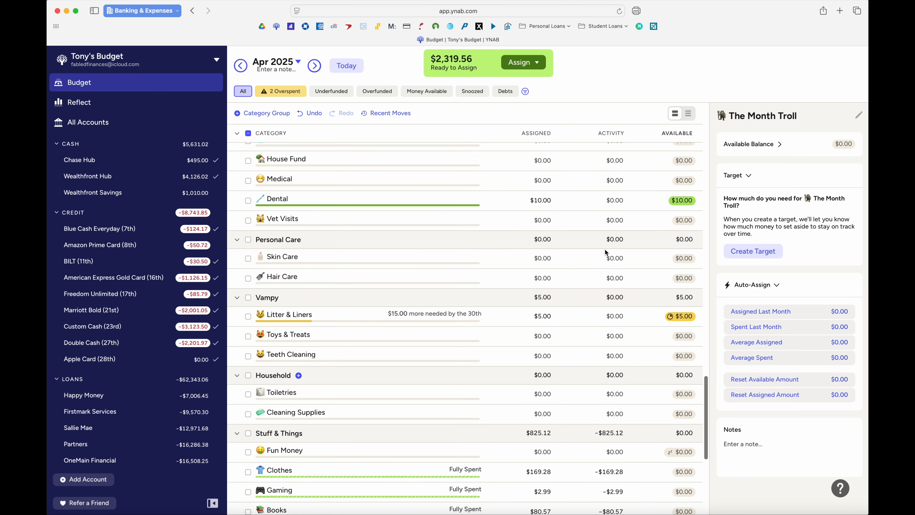
{"action": "left_click", "coordinate": [294, 94]}
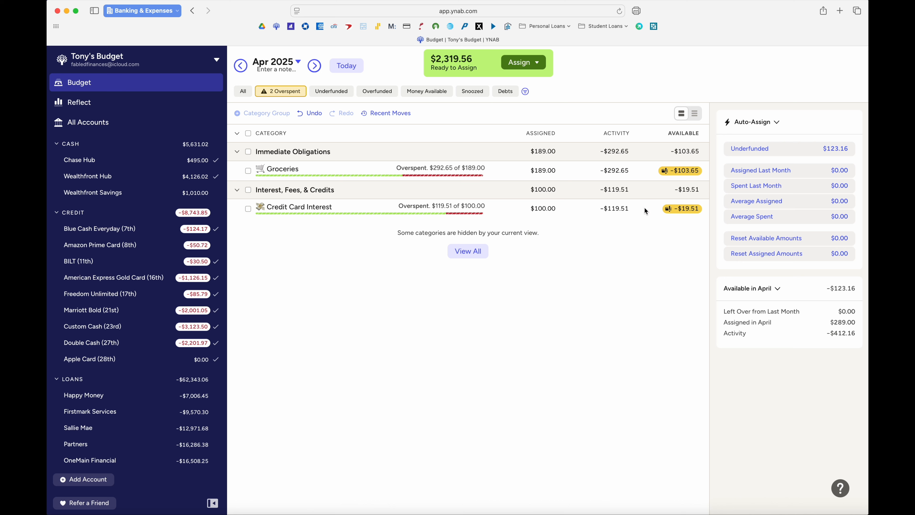
Return to the May 2025 budget and auto-assign the underfunded amount to all First Paycheck Bills categories.
{"action": "left_click", "coordinate": [344, 68]}
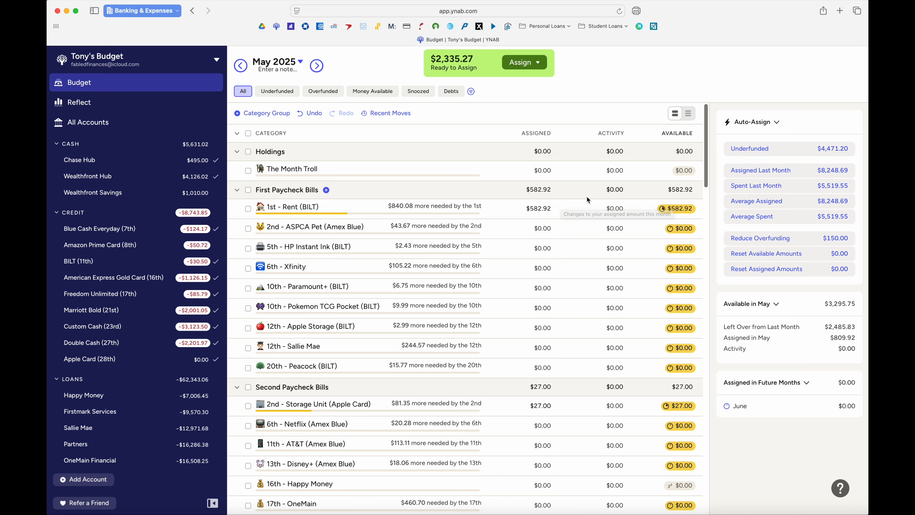
{"action": "left_click", "coordinate": [247, 190]}
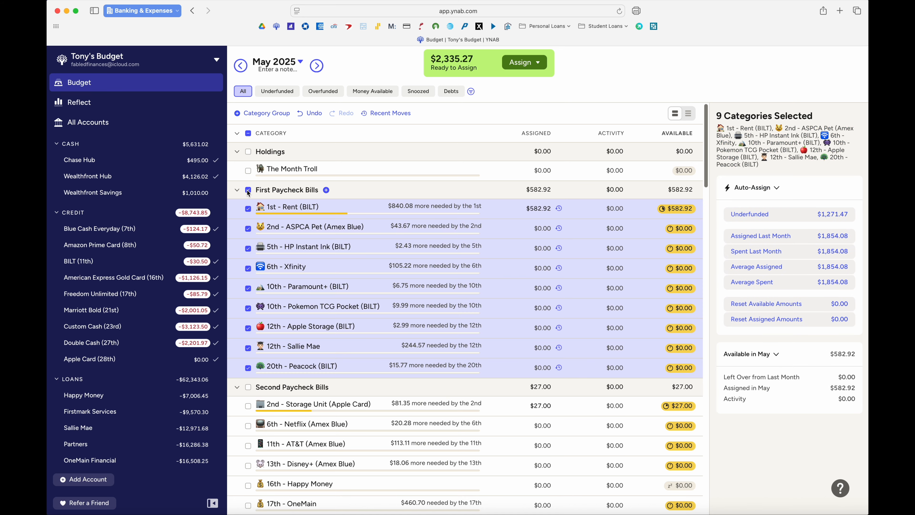
{"action": "left_click", "coordinate": [790, 214]}
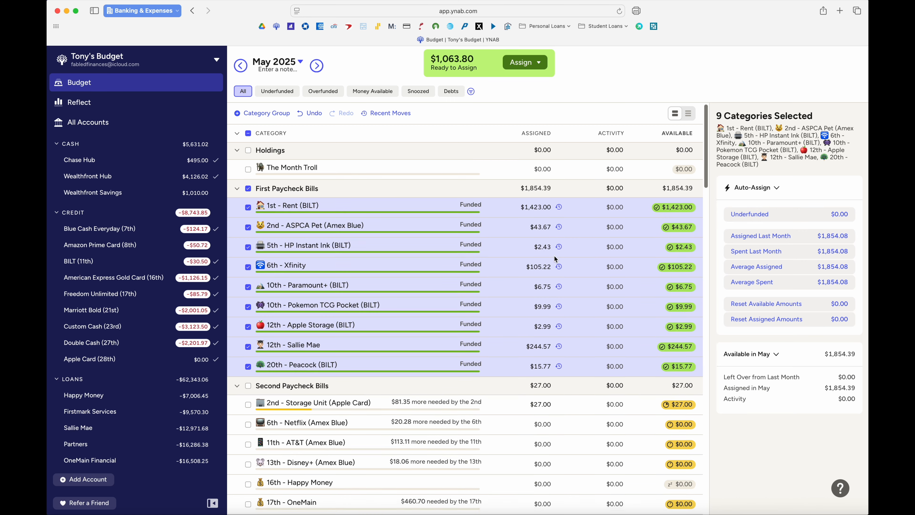
Clear the category selection and assign $40 to the American Express Gold Card (16th) in Credit Card Payments.
{"action": "scroll", "coordinate": [554, 256], "scroll_direction": "down", "scroll_amount": 5}
{"action": "scroll", "coordinate": [553, 256], "scroll_direction": "up", "scroll_amount": 3}
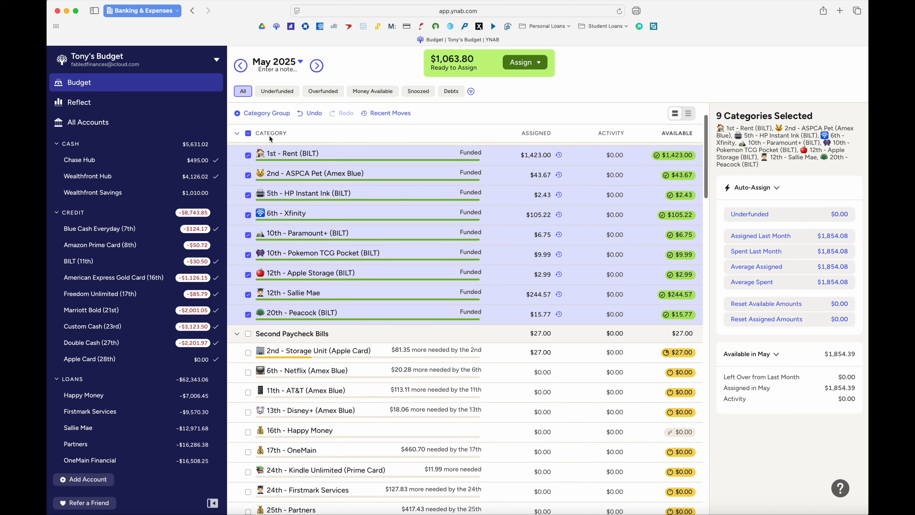
{"action": "left_click", "coordinate": [249, 134]}
{"action": "scroll", "coordinate": [501, 259], "scroll_direction": "down", "scroll_amount": 5}
{"action": "scroll", "coordinate": [501, 260], "scroll_direction": "down", "scroll_amount": 5}
{"action": "left_click", "coordinate": [549, 281]}
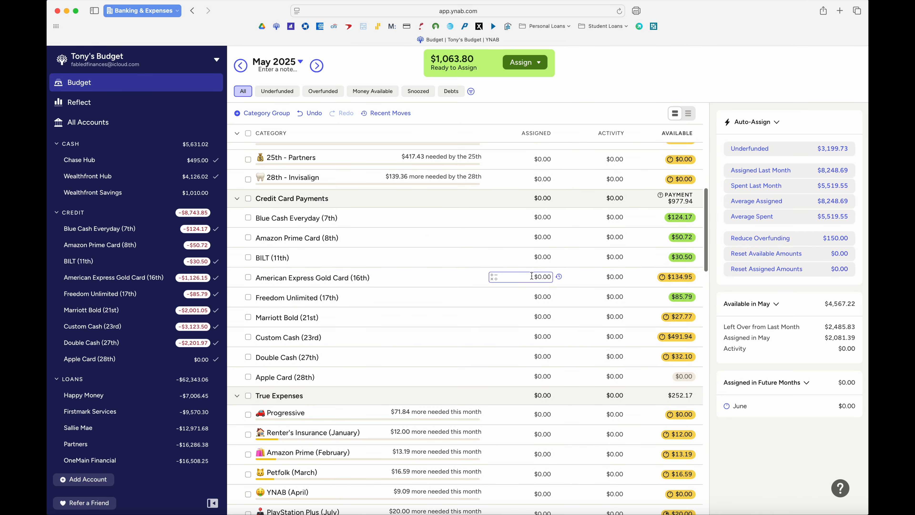
{"action": "left_click", "coordinate": [531, 276]}
{"action": "type", "text": "40"}
{"action": "key", "text": "Return"}
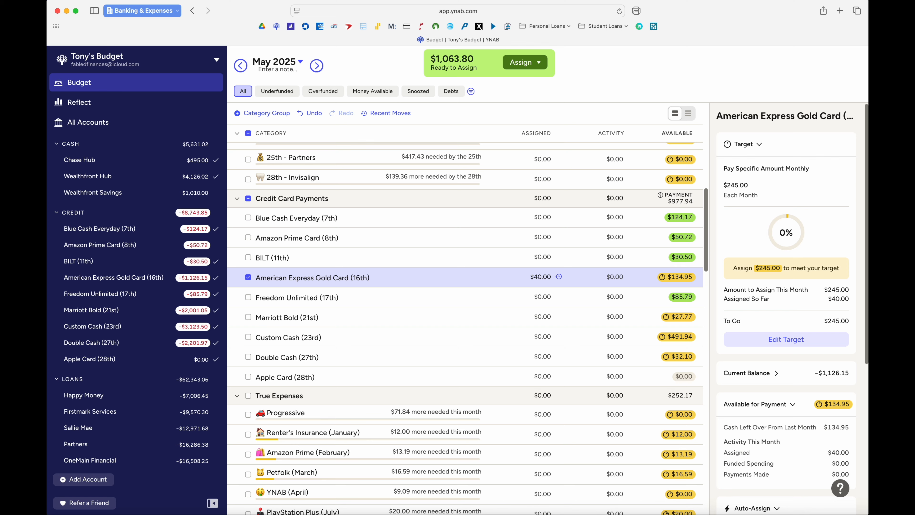
Assign $100 to Groceries and $50 to Dining Out in the Immediate Obligations group.
{"action": "scroll", "coordinate": [687, 358], "scroll_direction": "down", "scroll_amount": 8}
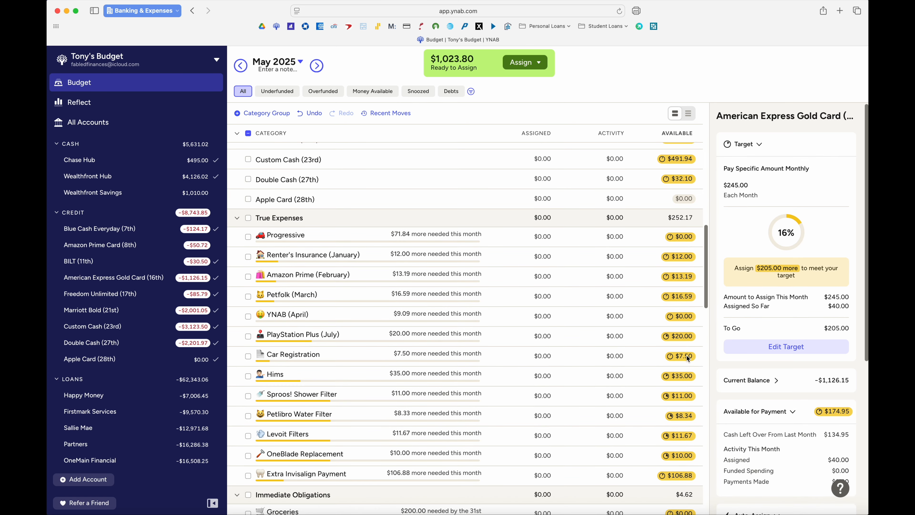
{"action": "scroll", "coordinate": [686, 357], "scroll_direction": "down", "scroll_amount": 6}
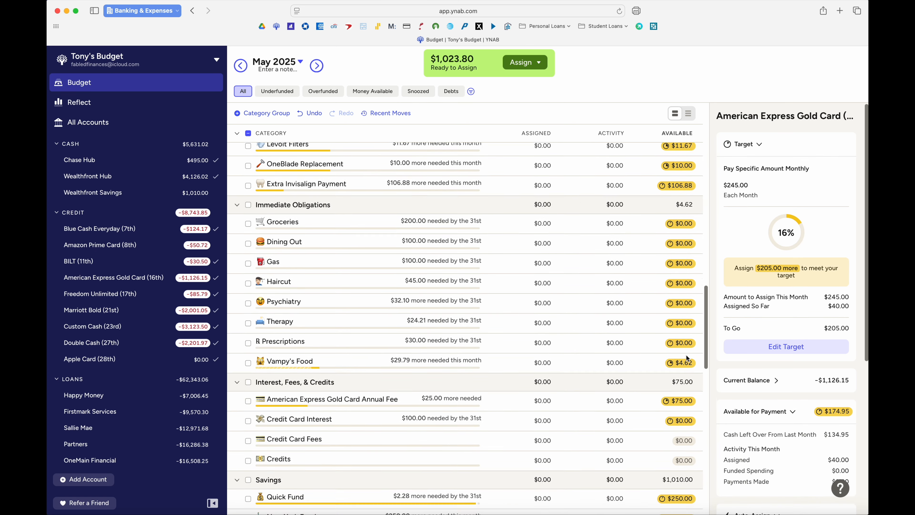
{"action": "left_click", "coordinate": [538, 217]}
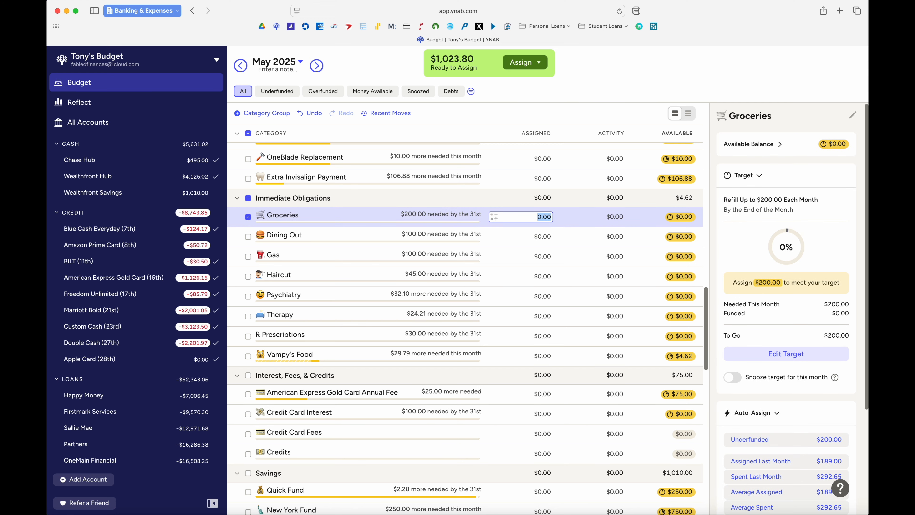
{"action": "type", "text": "100"}
{"action": "key", "text": "Return"}
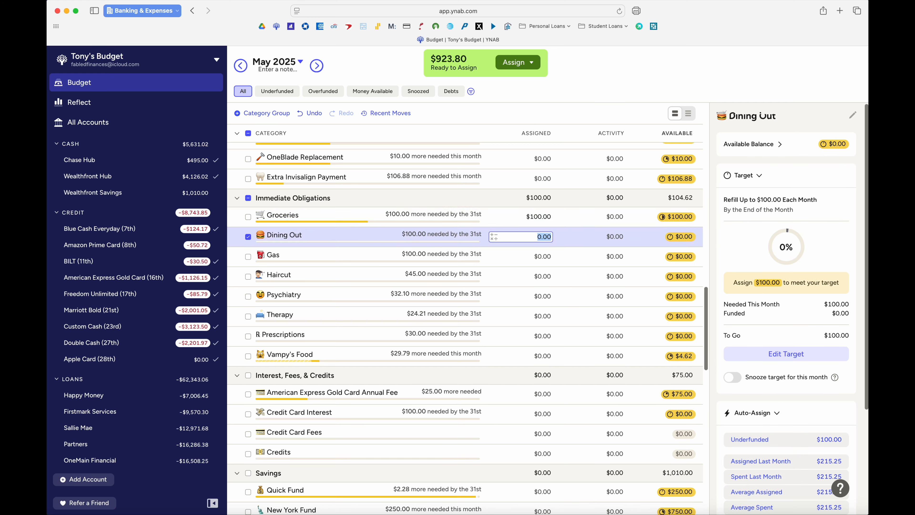
{"action": "key", "text": "Return"}
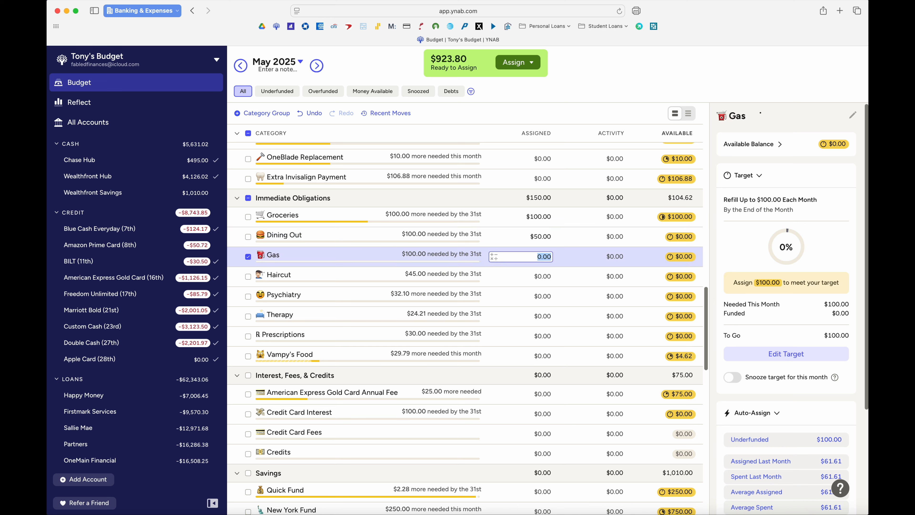
Assign $50 to Gas and $45 to Haircut in the Immediate Obligations group.
{"action": "type", "text": "50"}
{"action": "key", "text": "Return"}
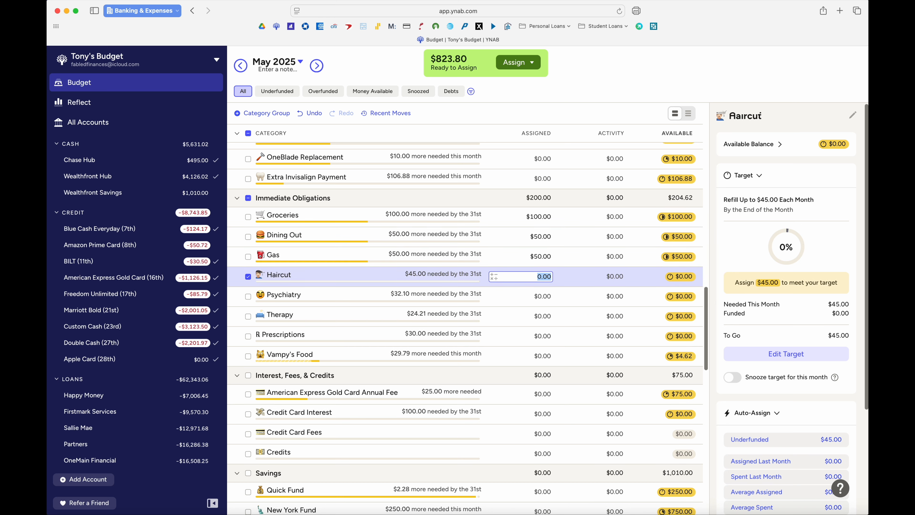
{"action": "type", "text": "45"}
{"action": "key", "text": "Return"}
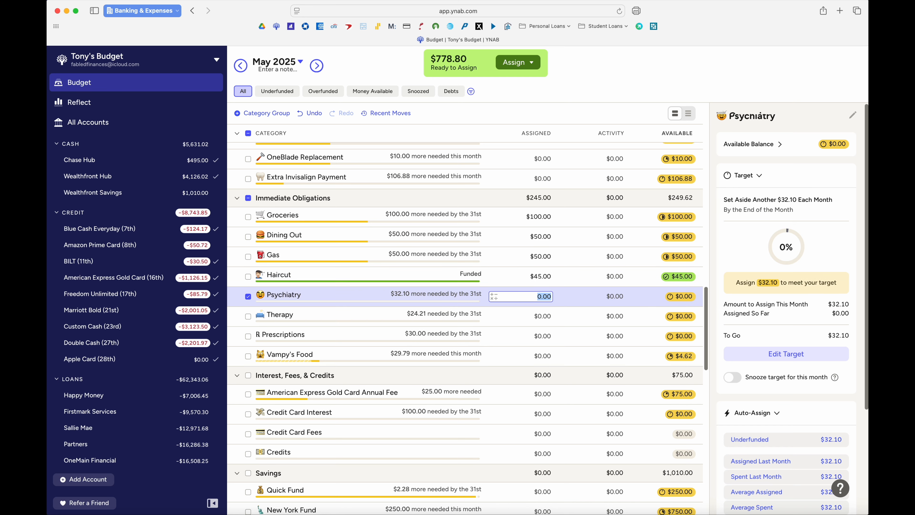
Snooze the Prescriptions target for this month and assign $29.79 to Vampy's Food in Immediate Obligations.
{"action": "key", "text": "Return"}
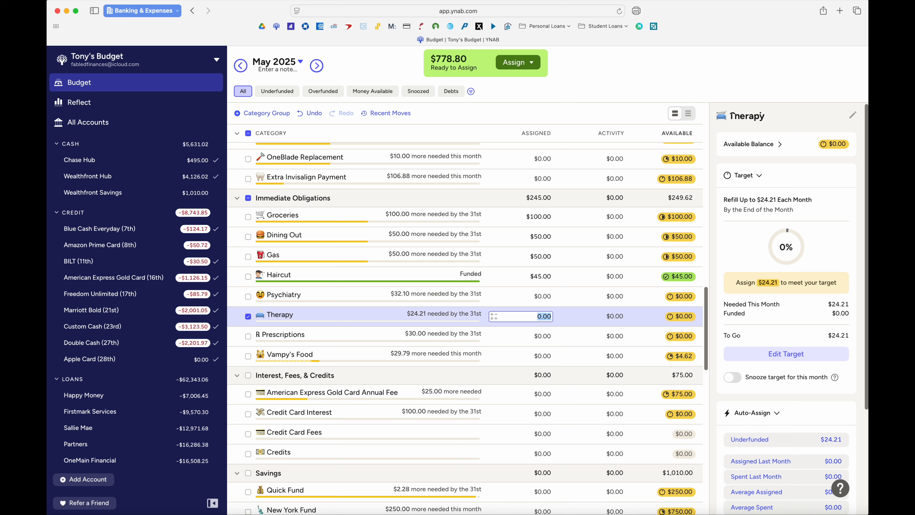
{"action": "key", "text": "Tab"}
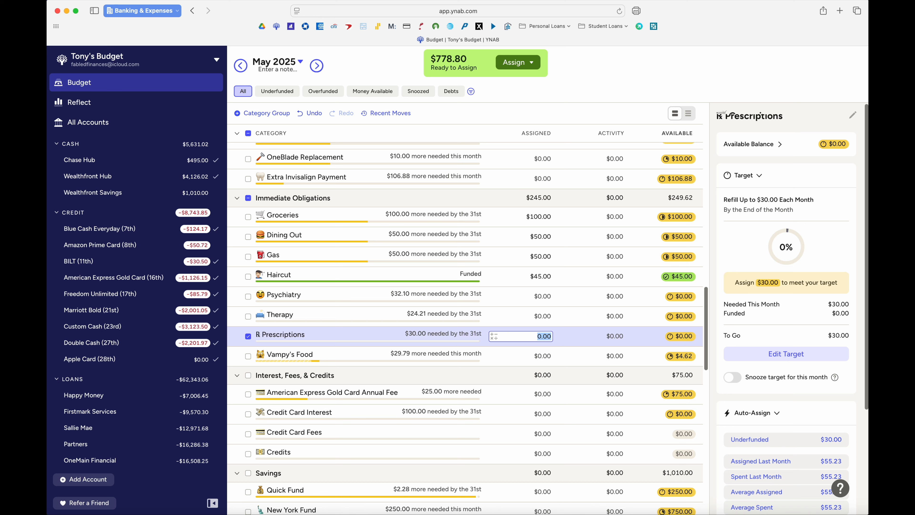
{"action": "left_click", "coordinate": [729, 378]}
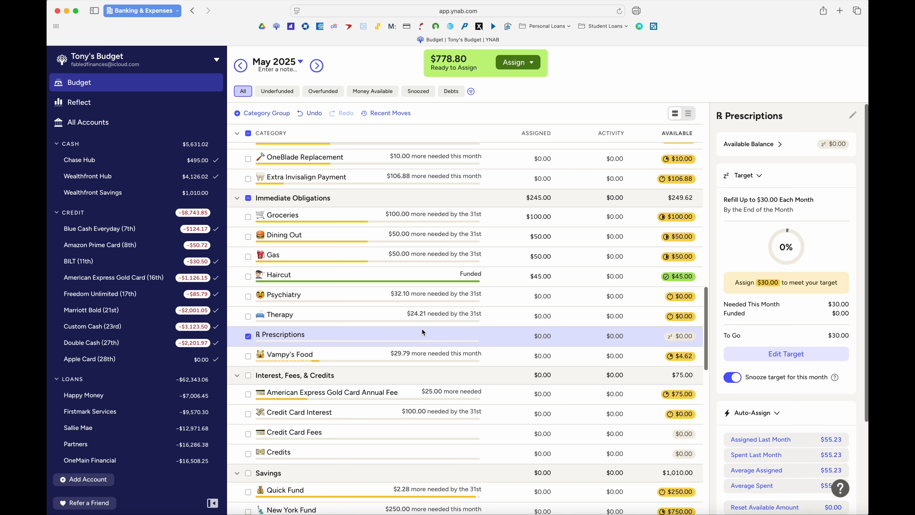
{"action": "left_click", "coordinate": [528, 357]}
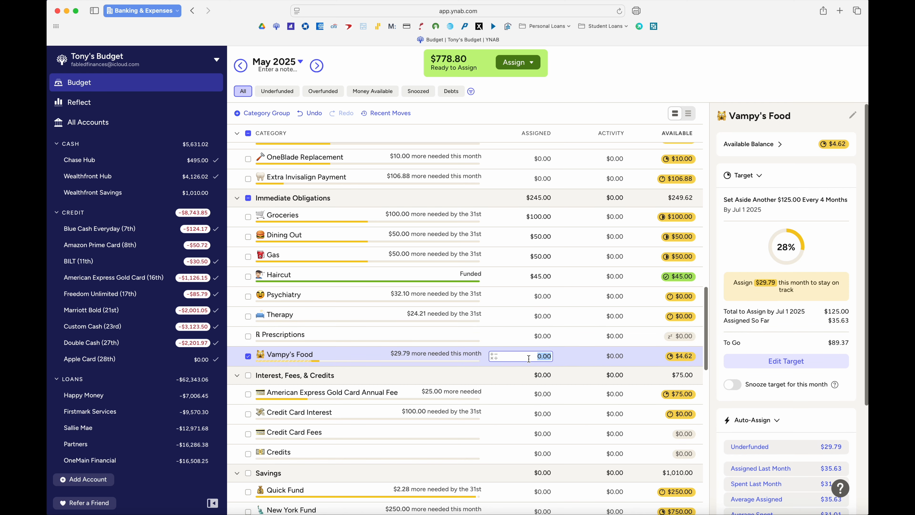
{"action": "type", "text": "29.79"}
{"action": "key", "text": "Return"}
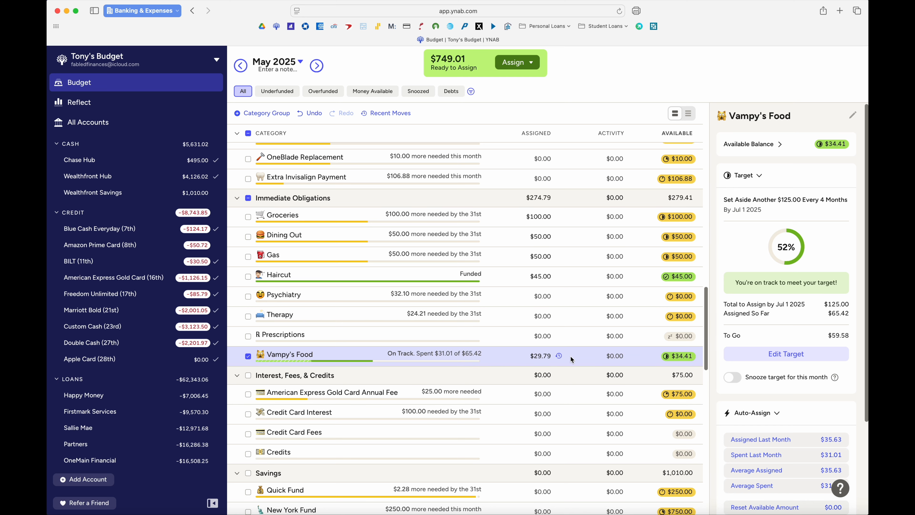
Assign $250 to the New York Fund in the Savings group.
{"action": "scroll", "coordinate": [570, 355], "scroll_direction": "up", "scroll_amount": 5}
{"action": "scroll", "coordinate": [570, 355], "scroll_direction": "up", "scroll_amount": 5}
{"action": "scroll", "coordinate": [570, 355], "scroll_direction": "up", "scroll_amount": 3}
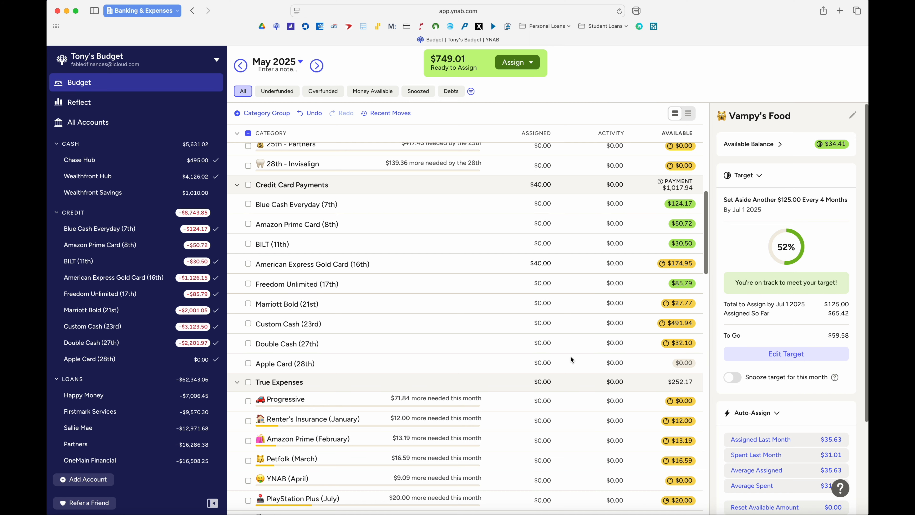
{"action": "scroll", "coordinate": [570, 355], "scroll_direction": "down", "scroll_amount": 13}
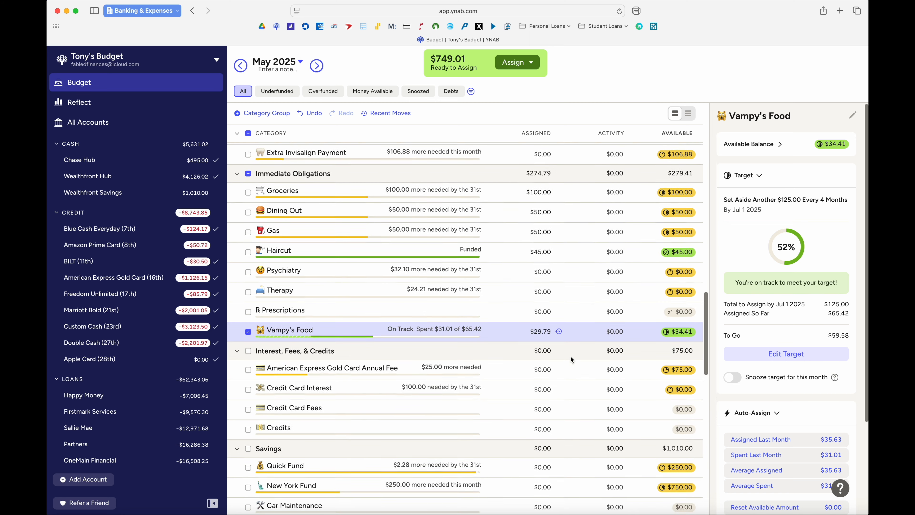
{"action": "scroll", "coordinate": [570, 355], "scroll_direction": "down", "scroll_amount": 3}
{"action": "left_click", "coordinate": [535, 361]}
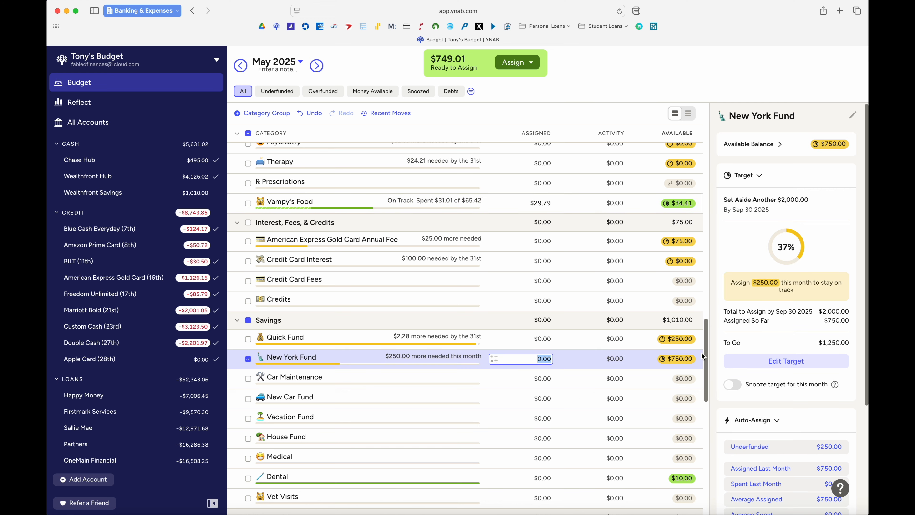
{"action": "type", "text": "250"}
{"action": "key", "text": "Return"}
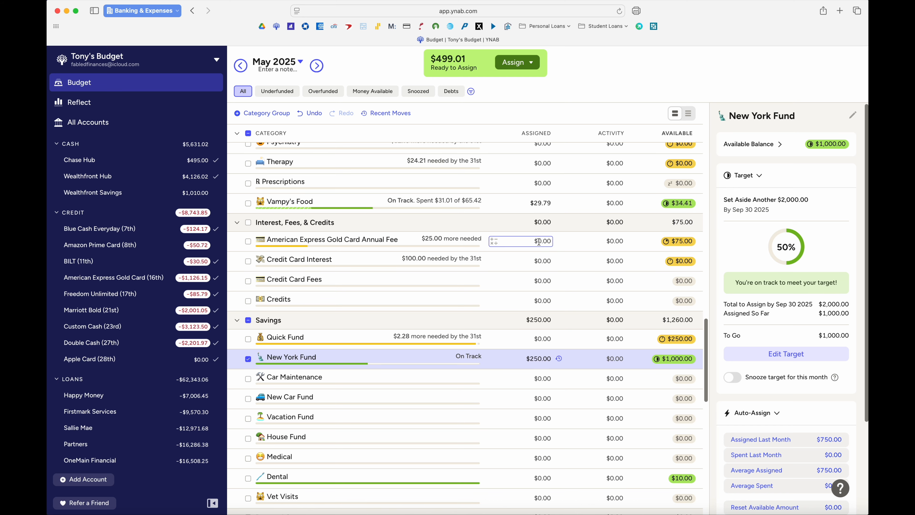
Assign $20 to Litter & Liners in the Vampy group.
{"action": "scroll", "coordinate": [542, 242], "scroll_direction": "down", "scroll_amount": 10}
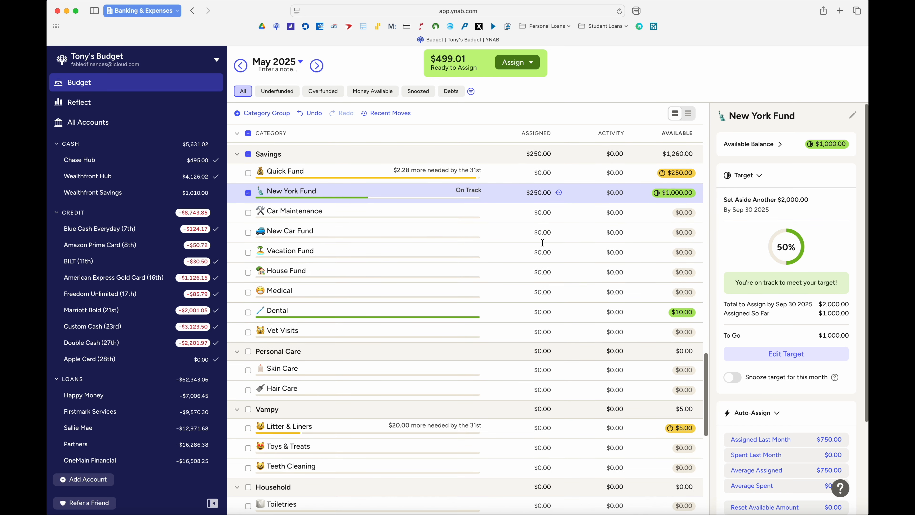
{"action": "scroll", "coordinate": [543, 245], "scroll_direction": "down", "scroll_amount": 1}
{"action": "left_click", "coordinate": [533, 250]}
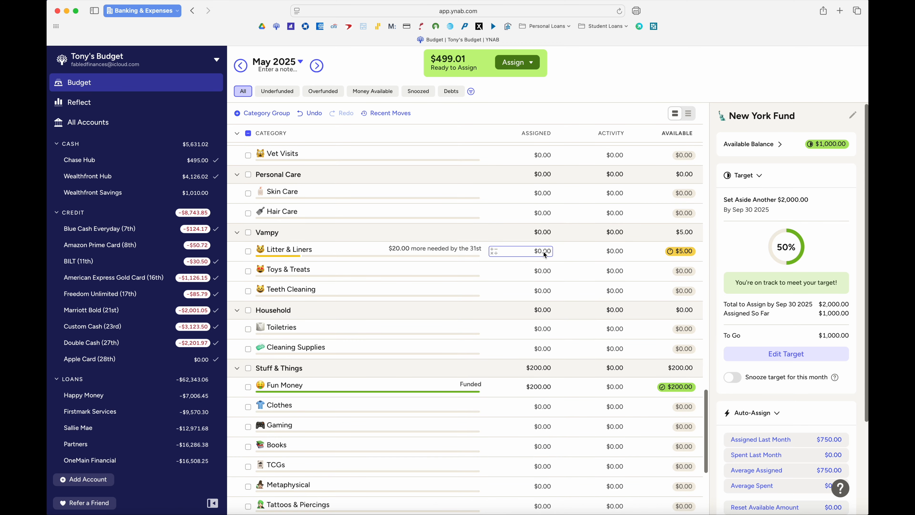
{"action": "type", "text": "20"}
{"action": "key", "text": "Return"}
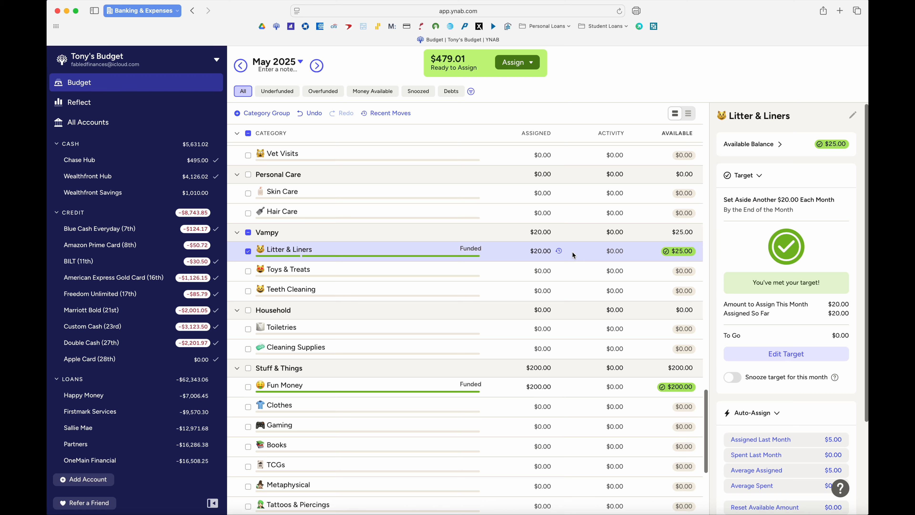
Change the Litter & Liners assignment to $15 and set it back to $20.
{"action": "left_click", "coordinate": [573, 254]}
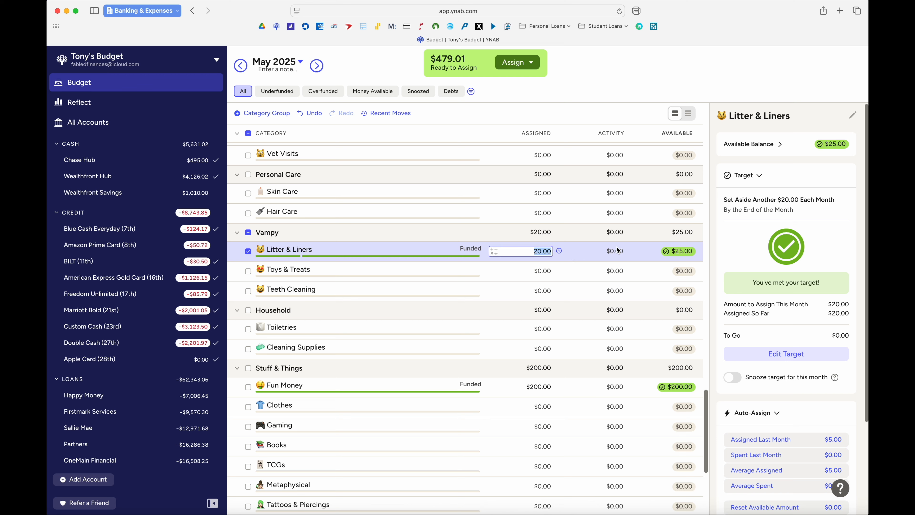
{"action": "type", "text": "15"}
{"action": "key", "text": "Return"}
{"action": "left_click", "coordinate": [537, 253]}
{"action": "left_click", "coordinate": [544, 251]}
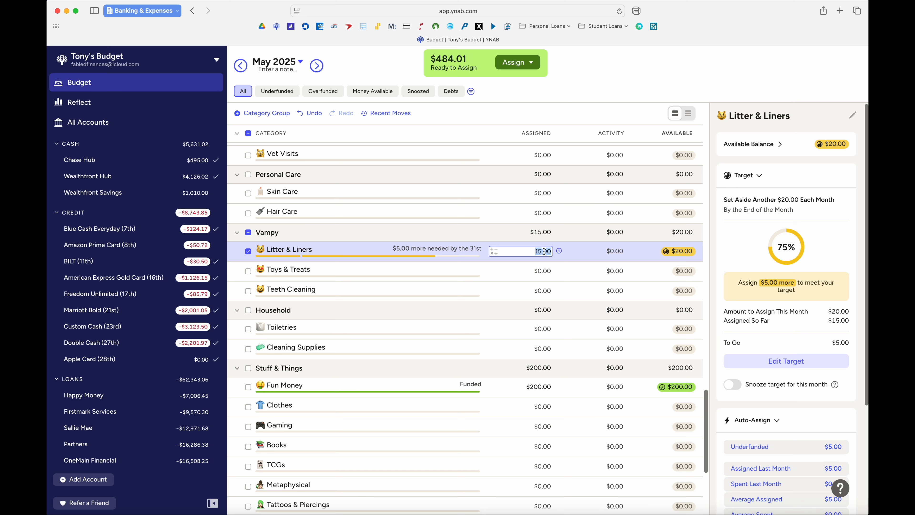
{"action": "type", "text": "20"}
{"action": "key", "text": "Return"}
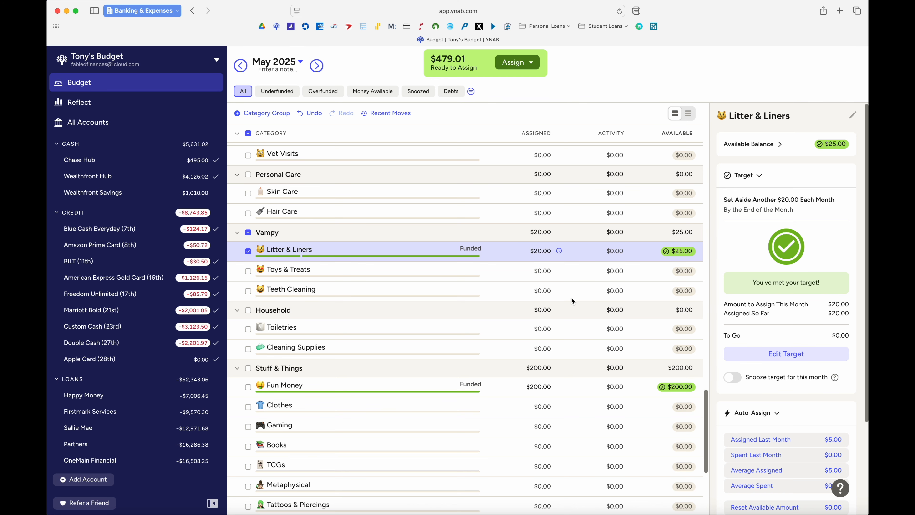
Assign $57.15 to Weddings in the Holidays & Events group.
{"action": "scroll", "coordinate": [571, 298], "scroll_direction": "down", "scroll_amount": 8}
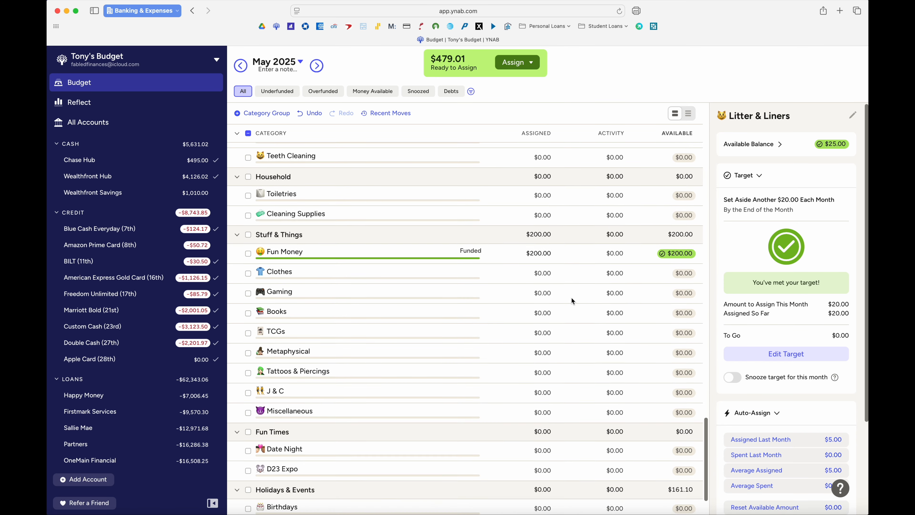
{"action": "scroll", "coordinate": [571, 298], "scroll_direction": "down", "scroll_amount": 3}
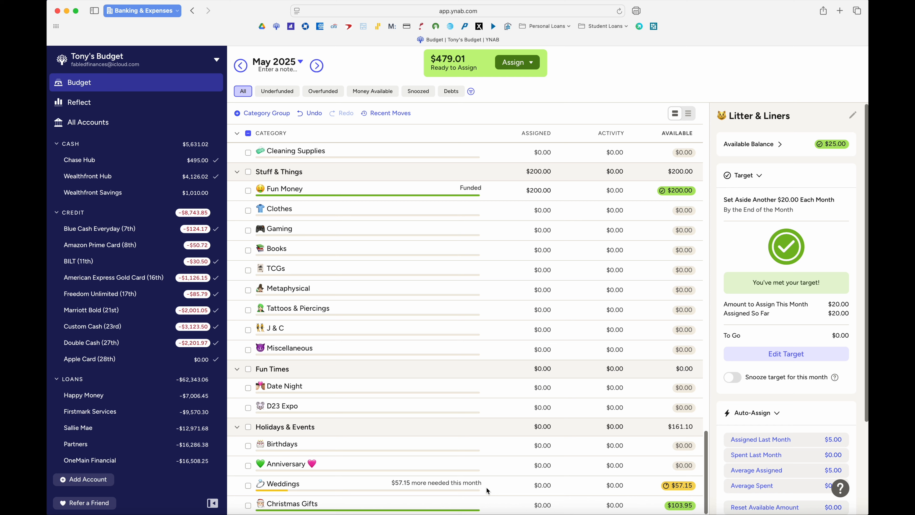
{"action": "left_click", "coordinate": [507, 485]}
{"action": "left_click", "coordinate": [527, 485]}
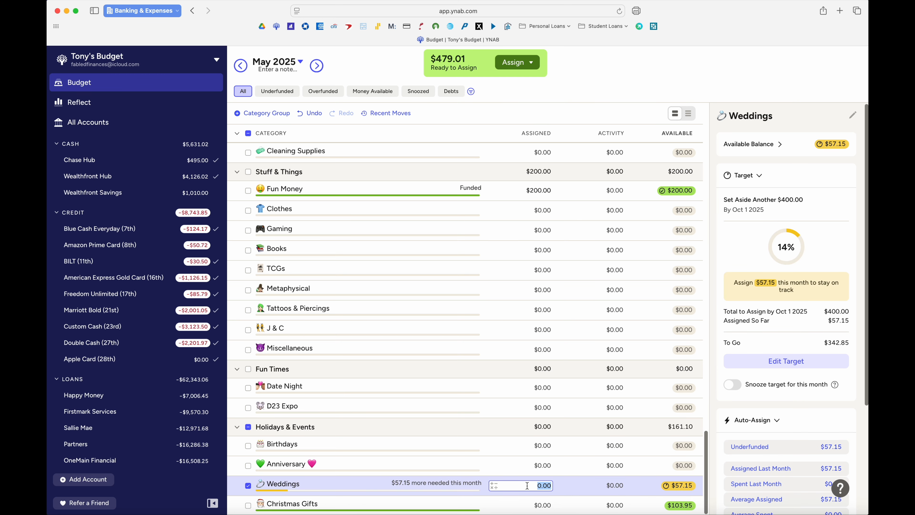
{"action": "type", "text": "57.15"}
{"action": "key", "text": "Return"}
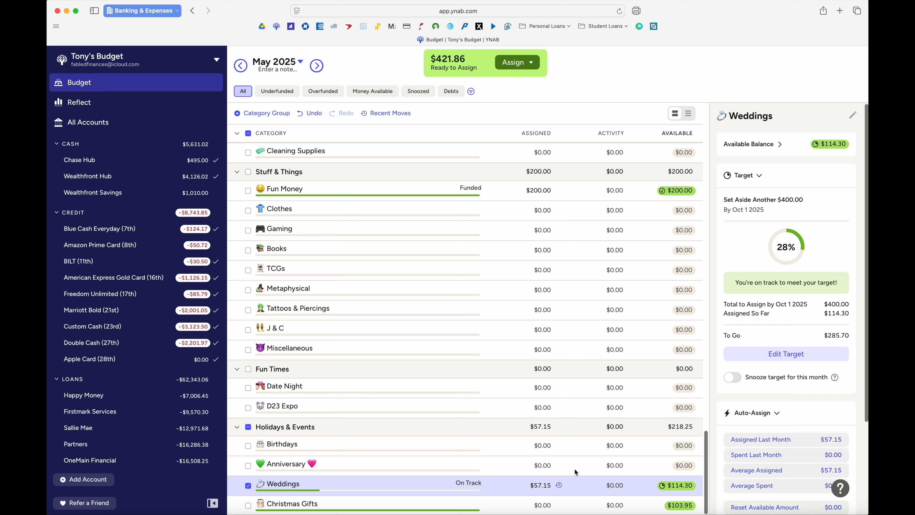
Assign $106.88 to Extra Invisalign Payment in the True Expenses group.
{"action": "scroll", "coordinate": [567, 425], "scroll_direction": "up", "scroll_amount": 5}
{"action": "scroll", "coordinate": [568, 426], "scroll_direction": "up", "scroll_amount": 10}
{"action": "scroll", "coordinate": [568, 426], "scroll_direction": "up", "scroll_amount": 2}
{"action": "scroll", "coordinate": [568, 426], "scroll_direction": "up", "scroll_amount": 6}
{"action": "scroll", "coordinate": [568, 426], "scroll_direction": "up", "scroll_amount": 2}
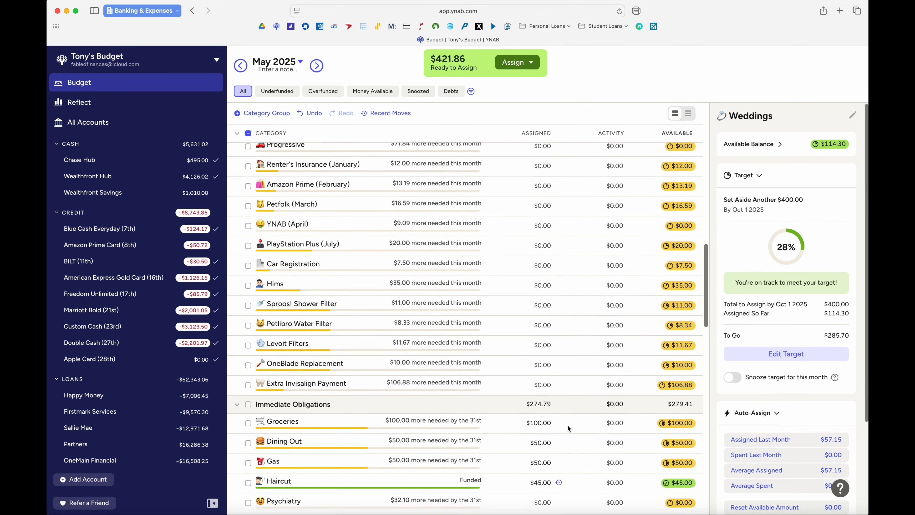
{"action": "left_click", "coordinate": [533, 392]}
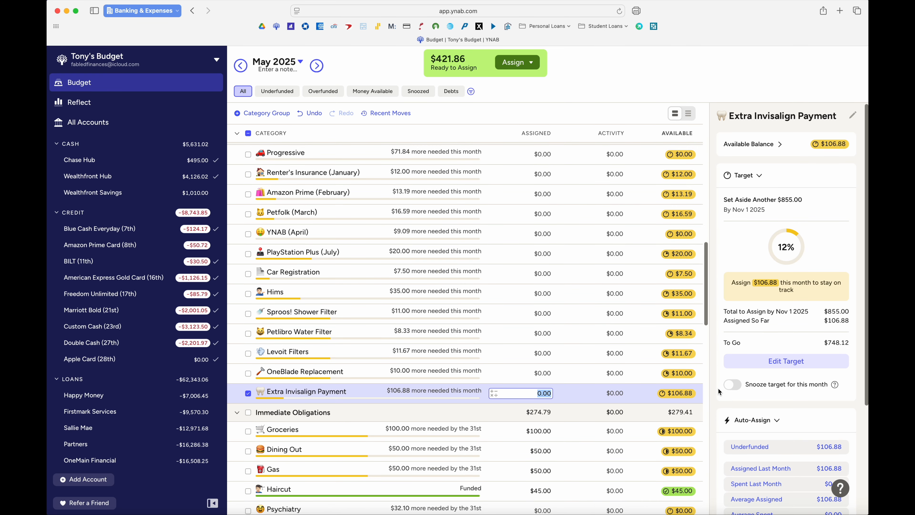
{"action": "type", "text": "106.88"}
{"action": "key", "text": "Return"}
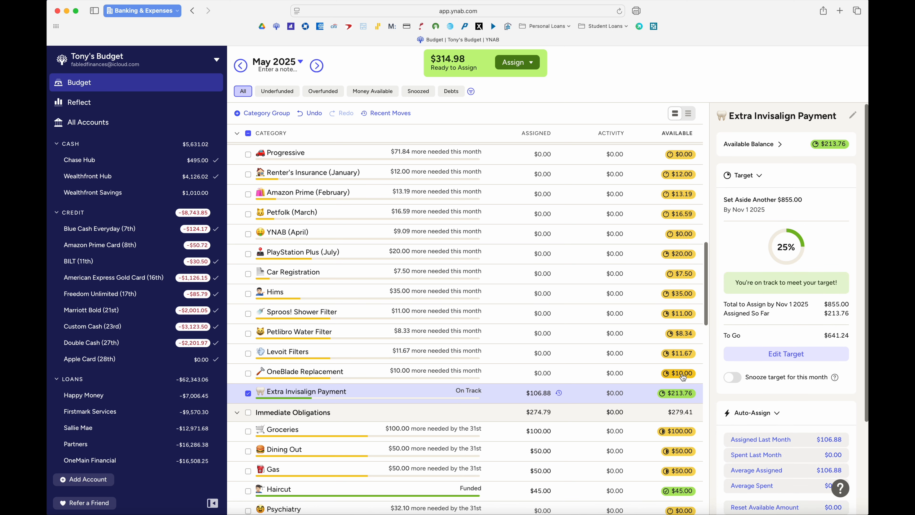
Assign $71.84 to Progressive in the True Expenses group.
{"action": "scroll", "coordinate": [564, 337], "scroll_direction": "up", "scroll_amount": 2}
{"action": "left_click", "coordinate": [536, 184]}
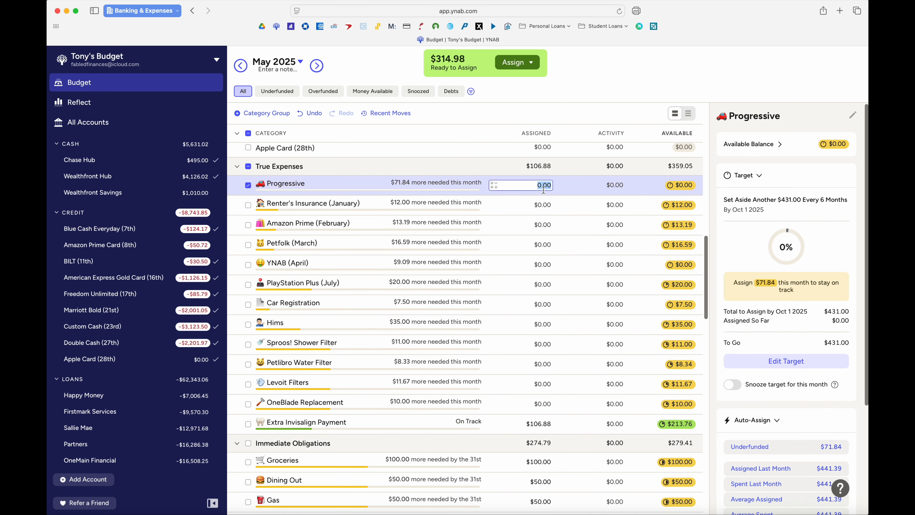
{"action": "type", "text": "71.84"}
{"action": "key", "text": "Return"}
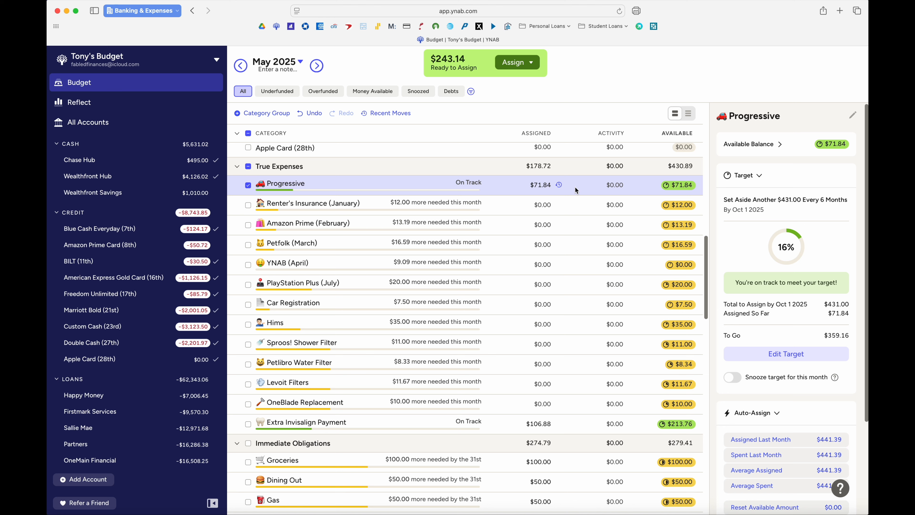
Auto-assign the underfunded amount to all True Expenses categories and clear the selection.
{"action": "left_click", "coordinate": [250, 168]}
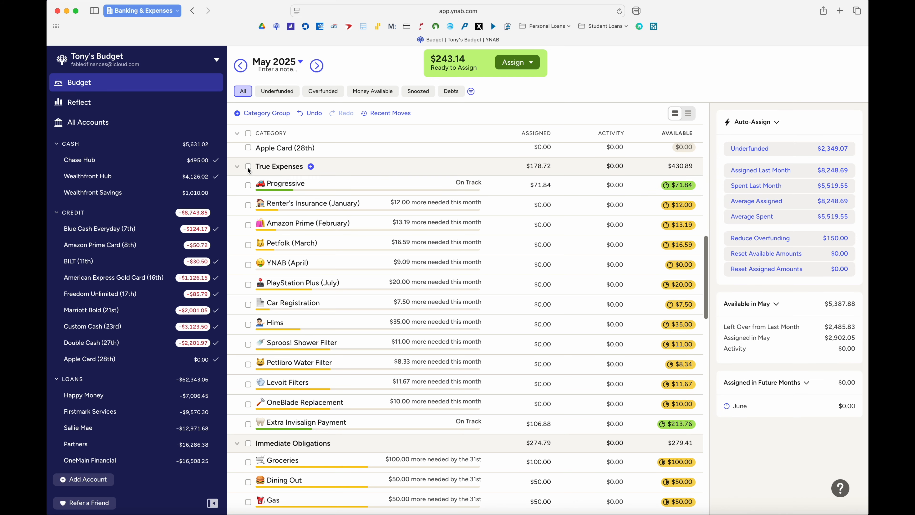
{"action": "left_click", "coordinate": [248, 167]}
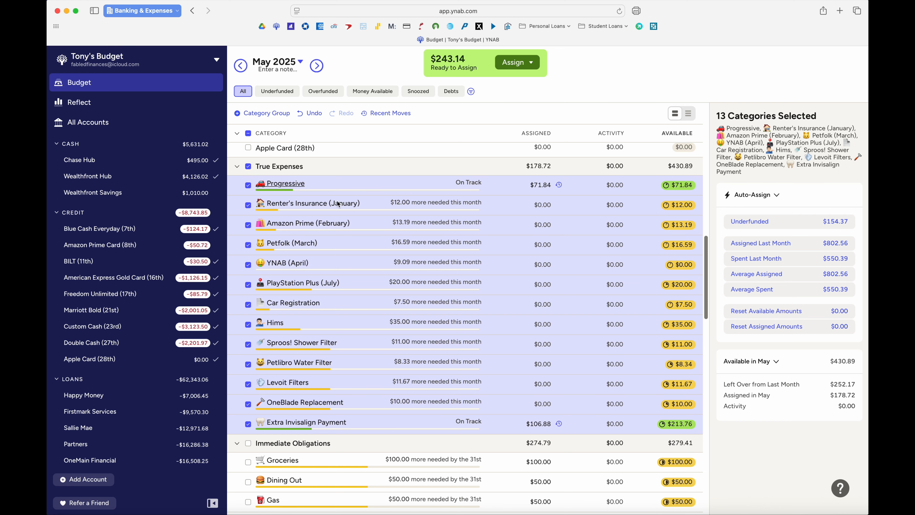
{"action": "left_click", "coordinate": [768, 224]}
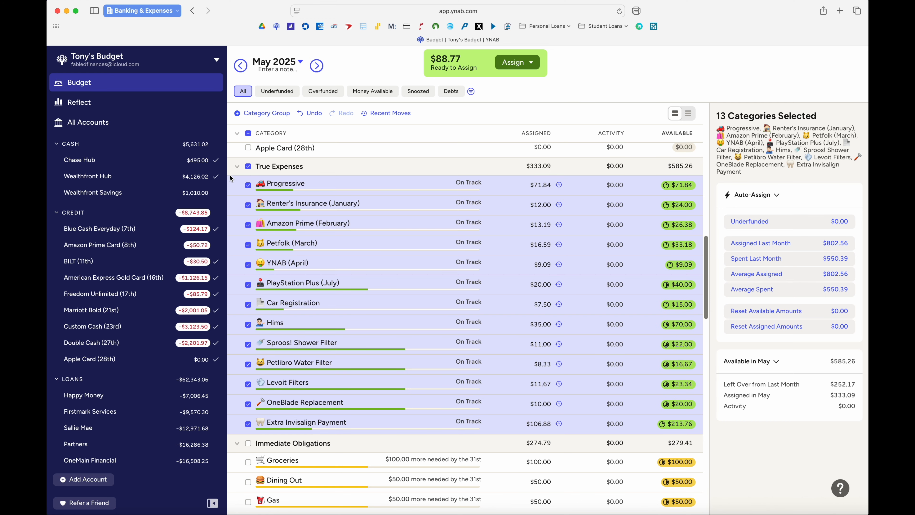
{"action": "left_click", "coordinate": [248, 168]}
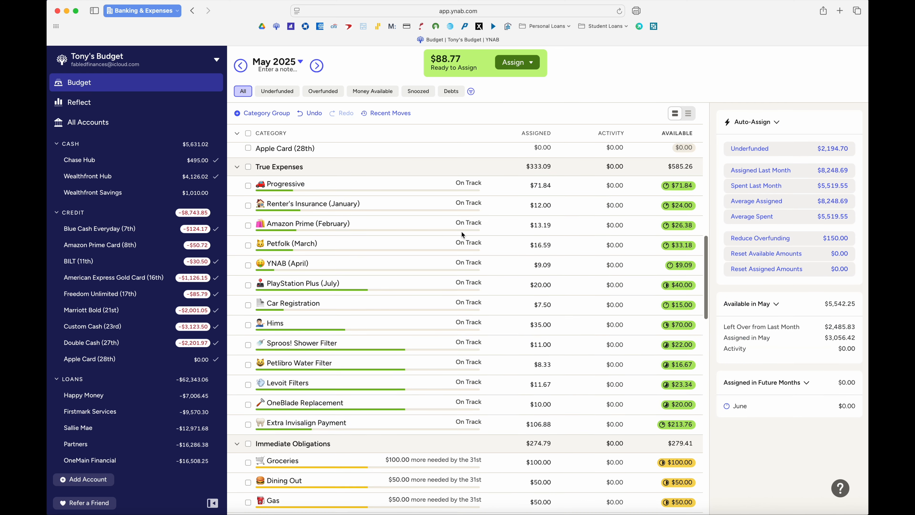
Auto-assign the underfunded amount to Netflix, Disney+ and Kindle Unlimited in the Second Paycheck Bills group.
{"action": "scroll", "coordinate": [461, 232], "scroll_direction": "up", "scroll_amount": 5}
{"action": "scroll", "coordinate": [461, 234], "scroll_direction": "up", "scroll_amount": 5}
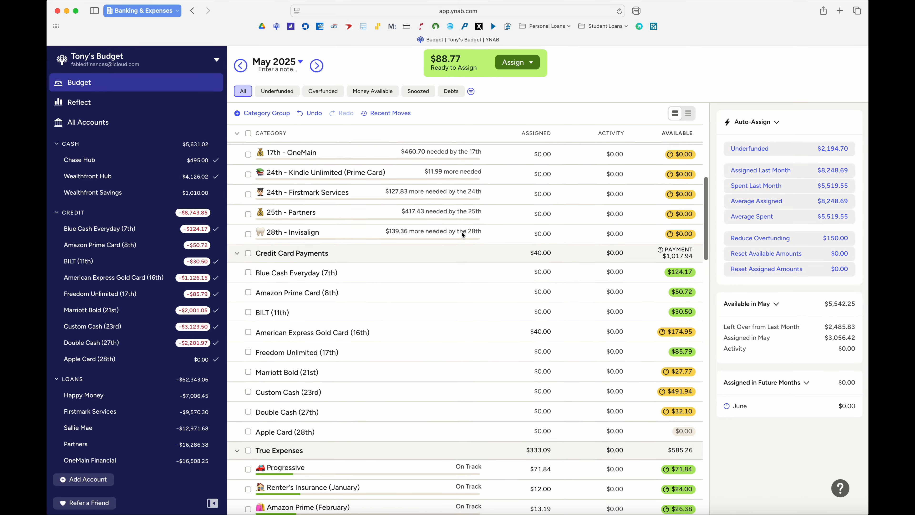
{"action": "scroll", "coordinate": [462, 235], "scroll_direction": "up", "scroll_amount": 4}
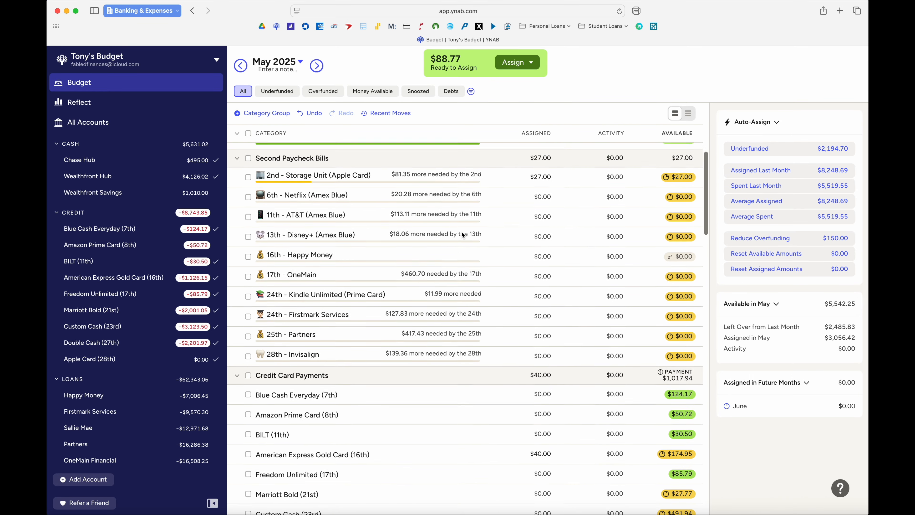
{"action": "scroll", "coordinate": [462, 233], "scroll_direction": "up", "scroll_amount": 2}
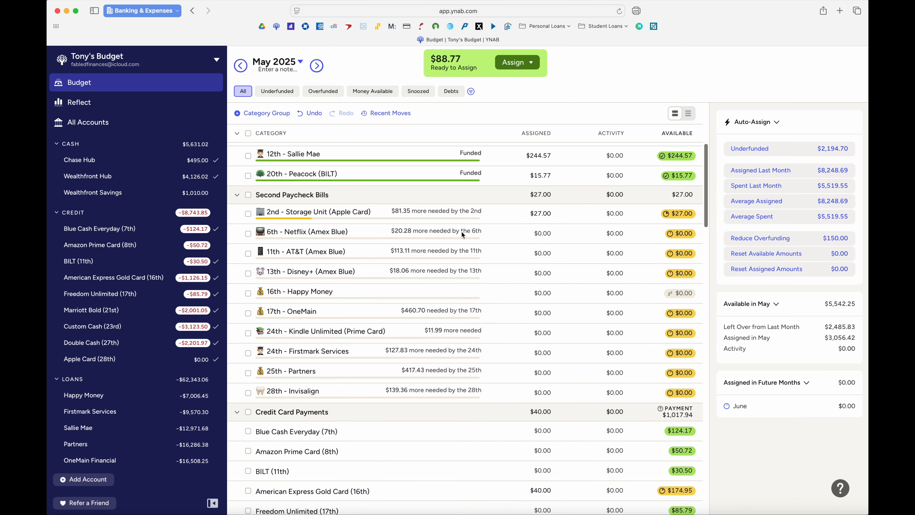
{"action": "left_click", "coordinate": [249, 233]}
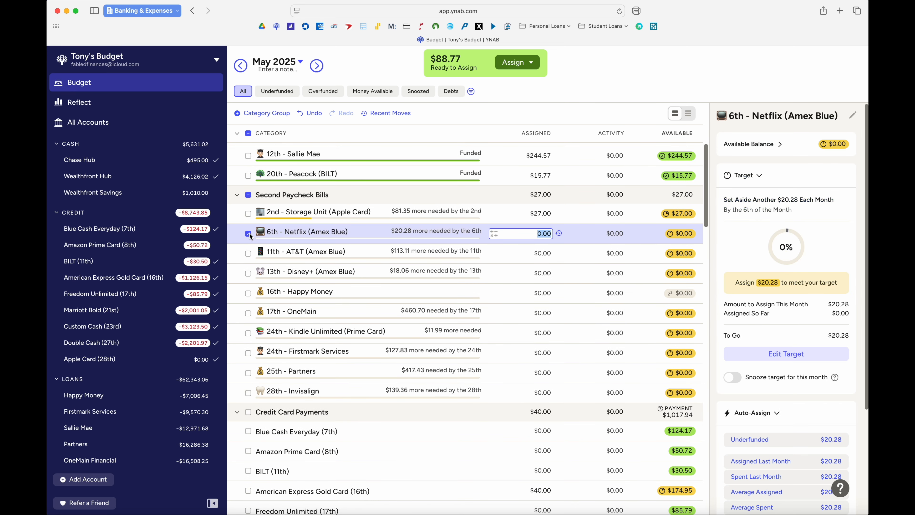
{"action": "left_click", "coordinate": [248, 273]}
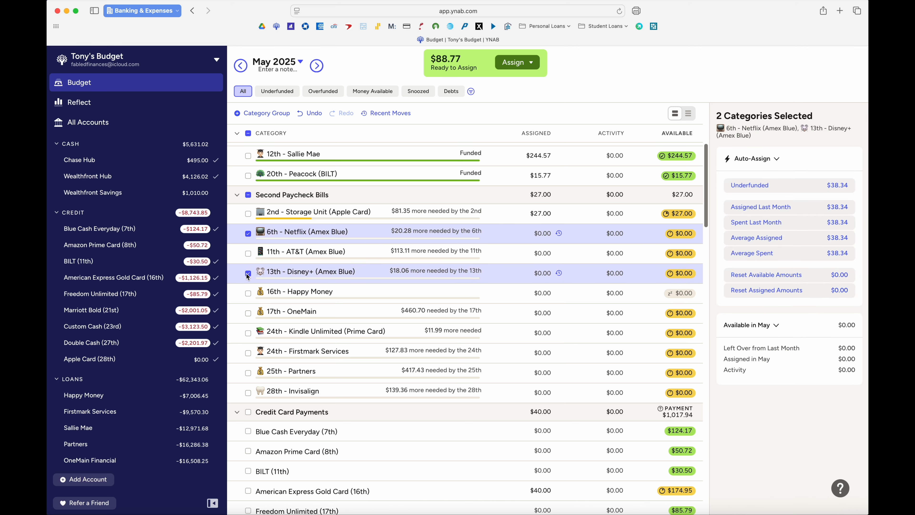
{"action": "left_click", "coordinate": [248, 333]}
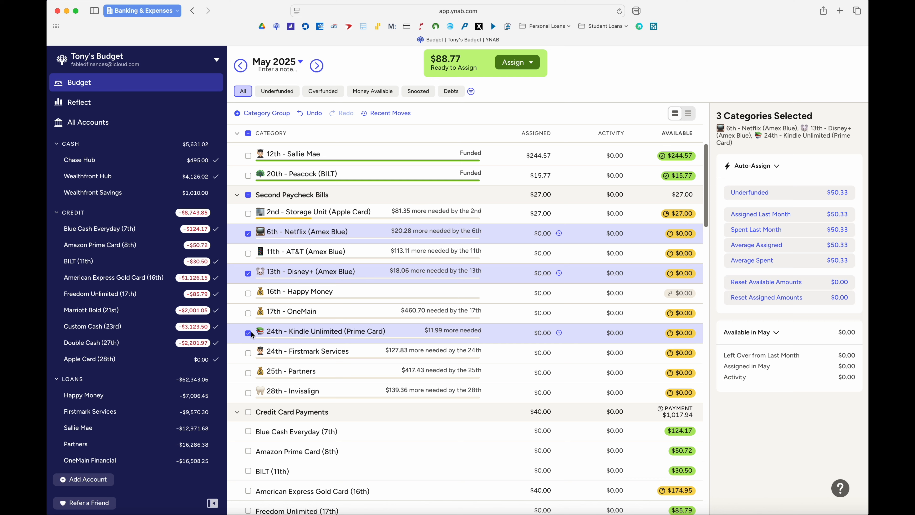
{"action": "left_click", "coordinate": [742, 194]}
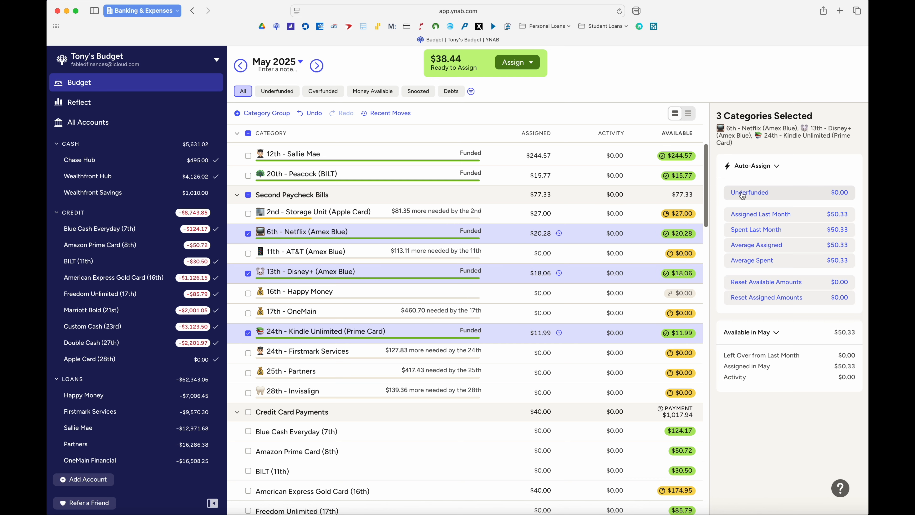
Clear the category selection and add $38.44 to the amount assigned to Storage Unit in the Second Paycheck Bills group.
{"action": "left_click", "coordinate": [247, 195]}
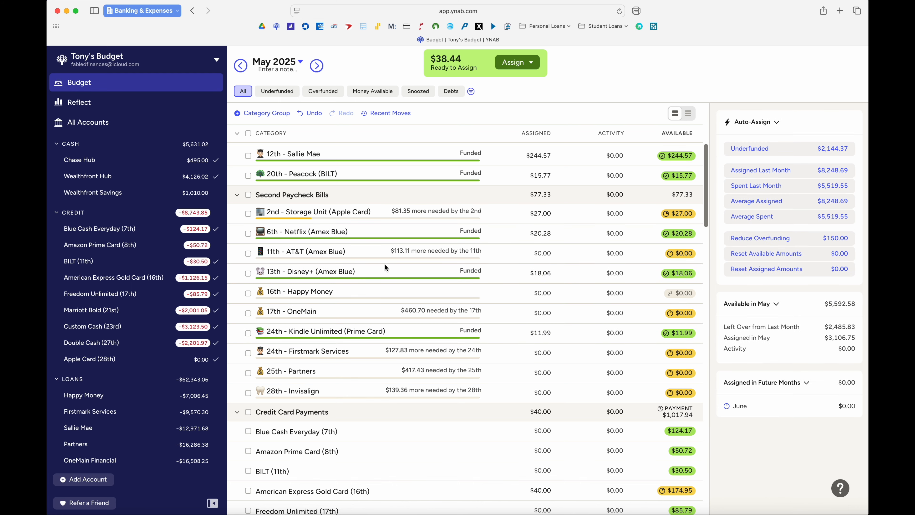
{"action": "scroll", "coordinate": [385, 267], "scroll_direction": "up", "scroll_amount": 4}
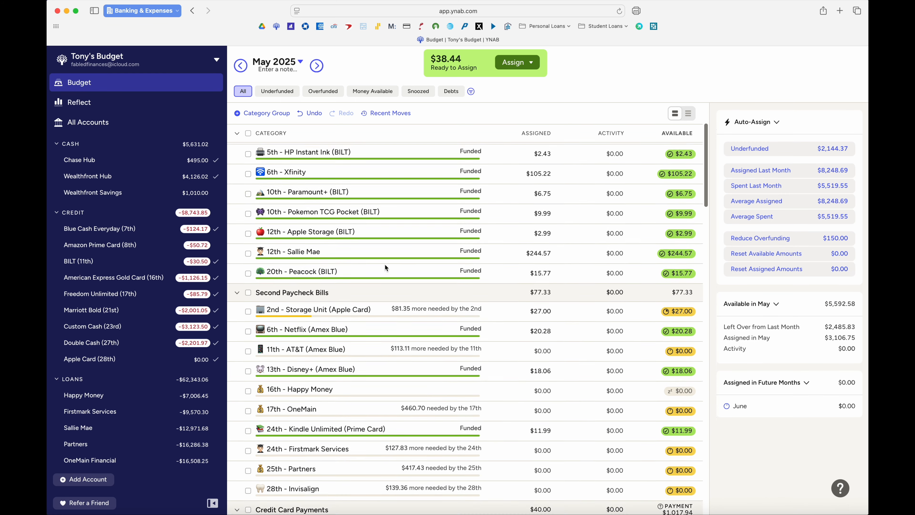
{"action": "scroll", "coordinate": [385, 266], "scroll_direction": "up", "scroll_amount": 3}
{"action": "scroll", "coordinate": [385, 267], "scroll_direction": "down", "scroll_amount": 5}
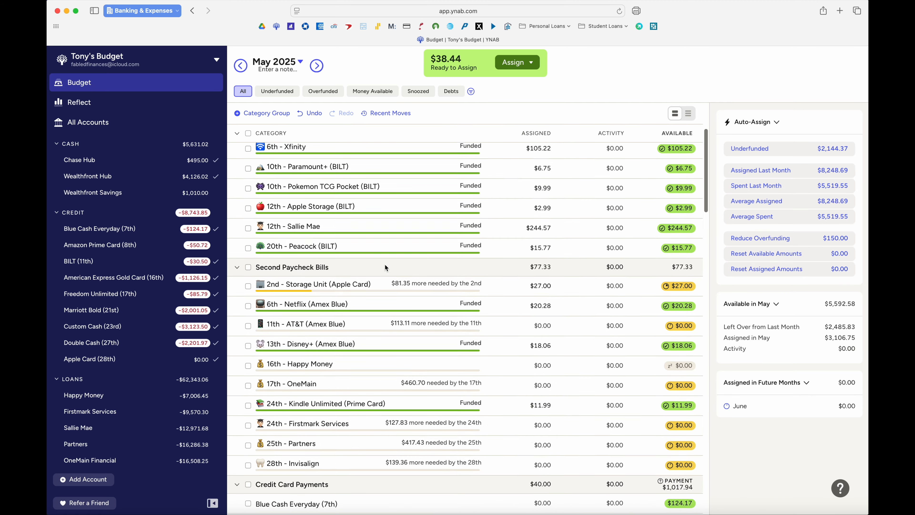
{"action": "left_click", "coordinate": [515, 238]}
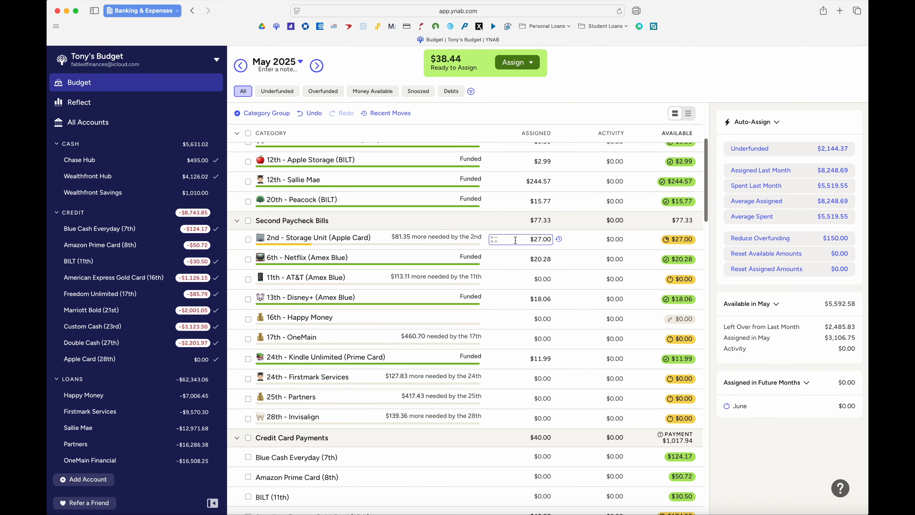
{"action": "left_click", "coordinate": [516, 240]}
{"action": "type", "text": "+"}
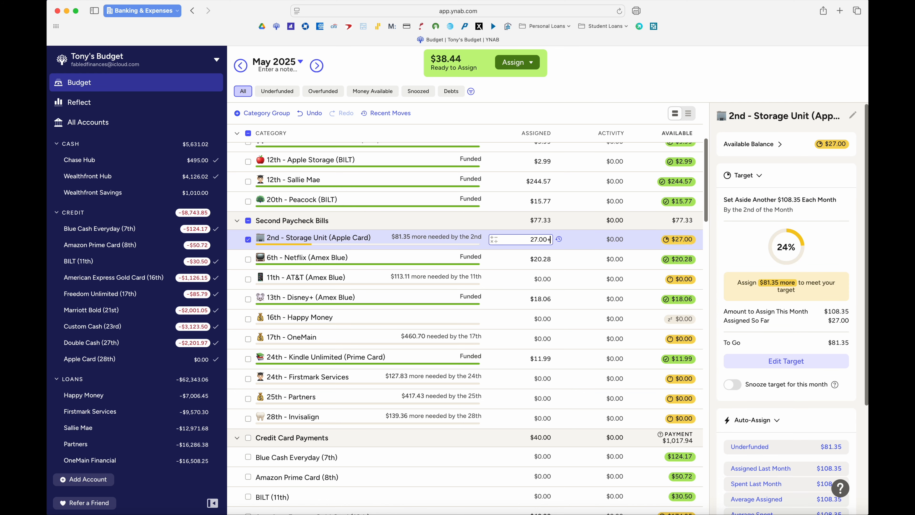
{"action": "type", "text": "38.44"}
{"action": "key", "text": "Return"}
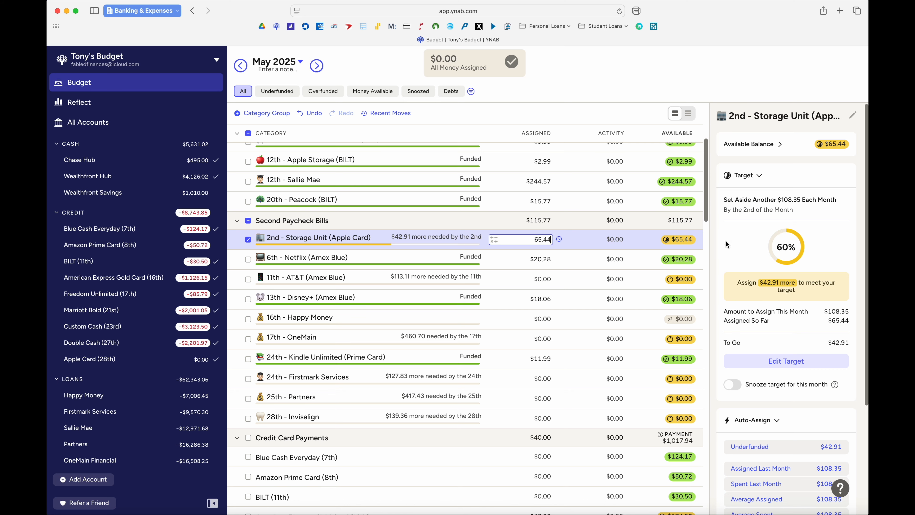
{"action": "scroll", "coordinate": [586, 292], "scroll_direction": "down", "scroll_amount": 2}
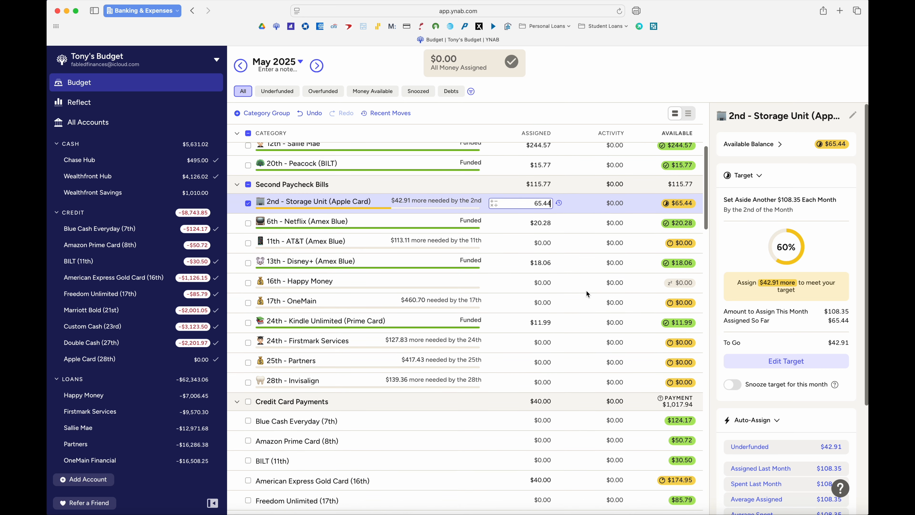
{"action": "scroll", "coordinate": [586, 292], "scroll_direction": "up", "scroll_amount": 2}
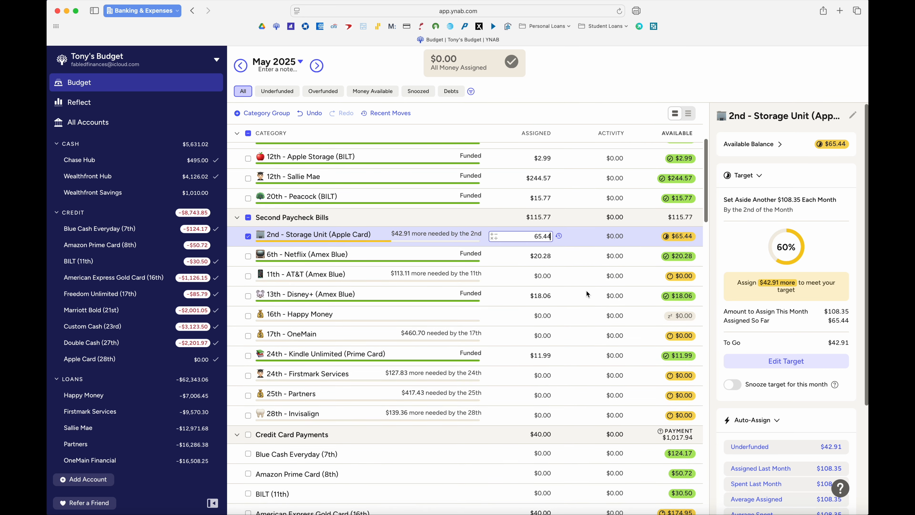
{"action": "left_click", "coordinate": [248, 237]}
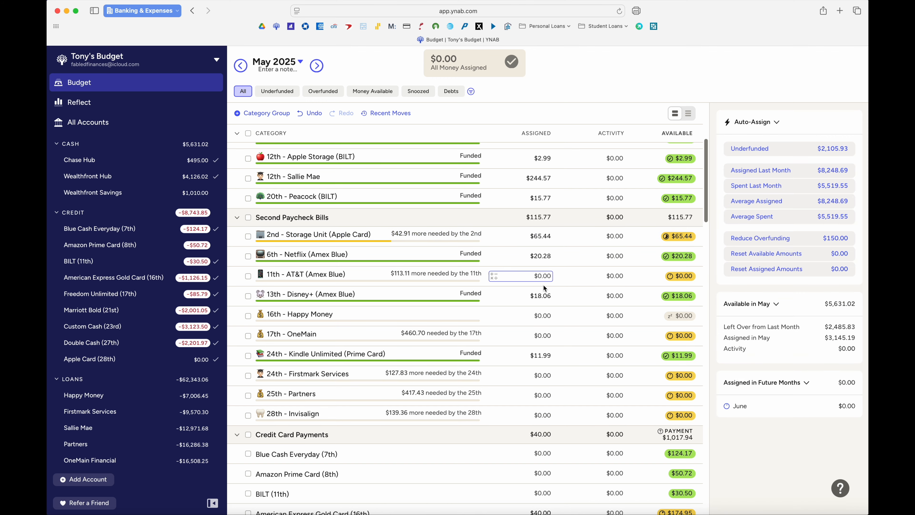
Review the assigned and available amounts across the May 2025 category groups, from the paycheck bills through Holidays & Events.
{"action": "scroll", "coordinate": [543, 284], "scroll_direction": "down", "scroll_amount": 10}
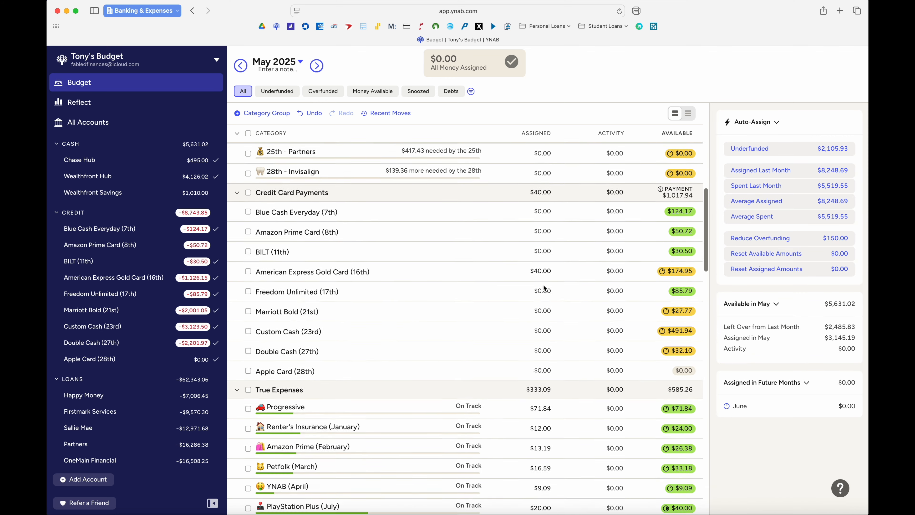
{"action": "scroll", "coordinate": [543, 284], "scroll_direction": "down", "scroll_amount": 7}
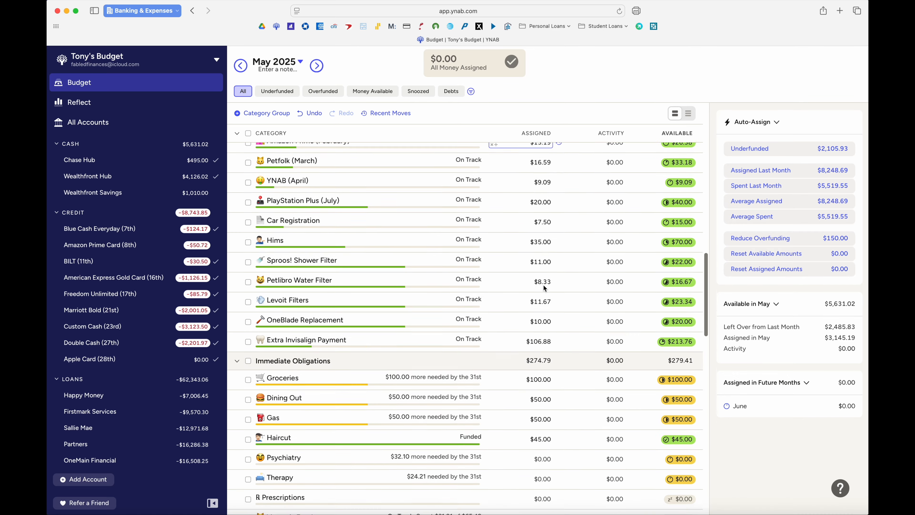
{"action": "scroll", "coordinate": [543, 284], "scroll_direction": "down", "scroll_amount": 5}
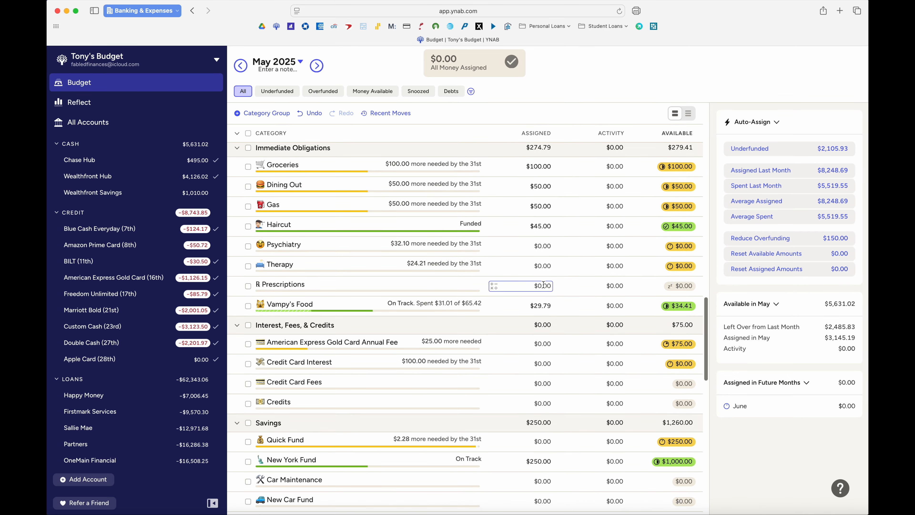
{"action": "scroll", "coordinate": [543, 284], "scroll_direction": "down", "scroll_amount": 2}
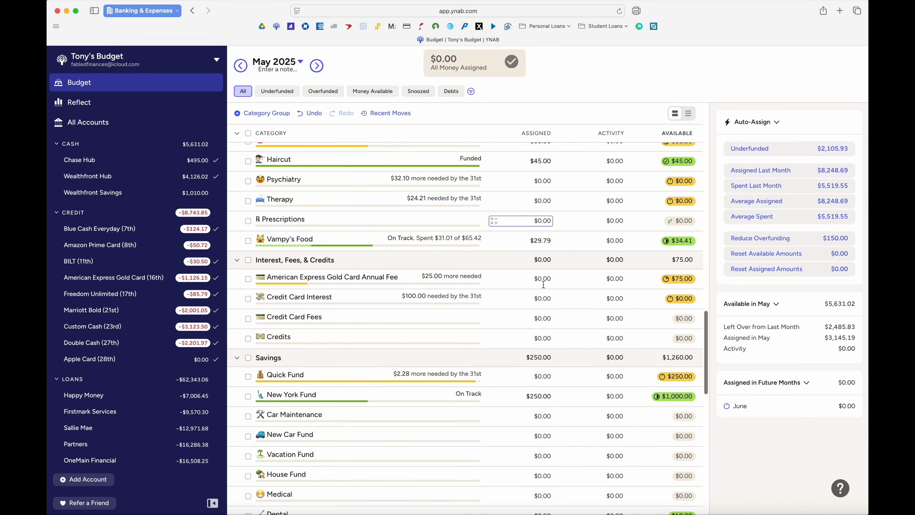
{"action": "scroll", "coordinate": [543, 284], "scroll_direction": "down", "scroll_amount": 1}
{"action": "scroll", "coordinate": [543, 285], "scroll_direction": "down", "scroll_amount": 3}
{"action": "scroll", "coordinate": [543, 284], "scroll_direction": "down", "scroll_amount": 2}
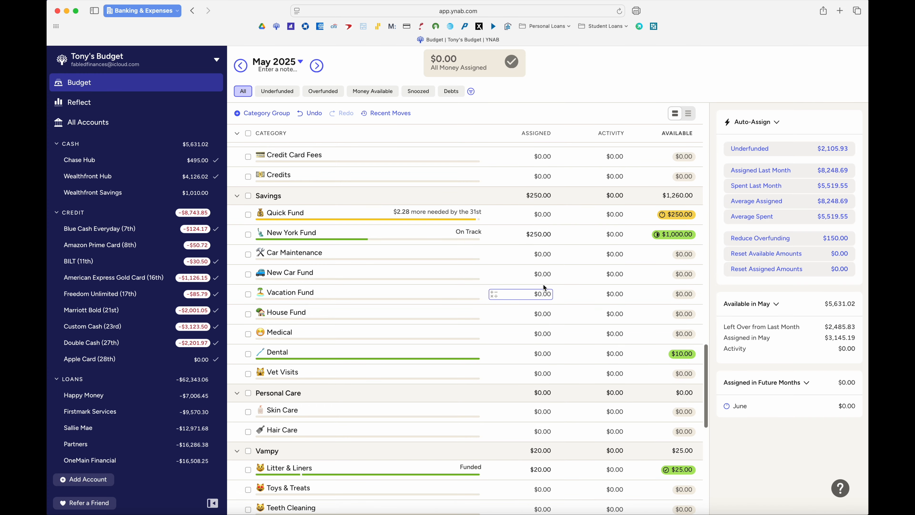
{"action": "scroll", "coordinate": [543, 285], "scroll_direction": "down", "scroll_amount": 9}
{"action": "scroll", "coordinate": [543, 285], "scroll_direction": "down", "scroll_amount": 5}
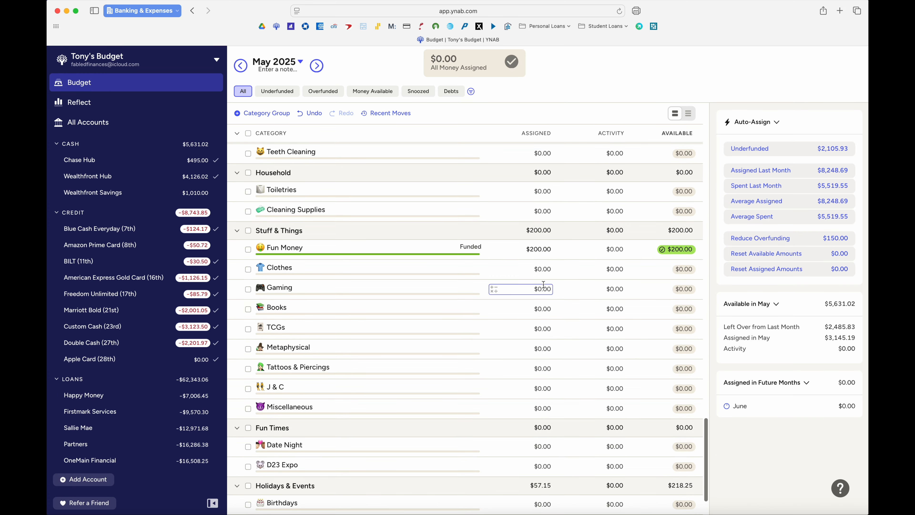
{"action": "scroll", "coordinate": [543, 284], "scroll_direction": "up", "scroll_amount": 5}
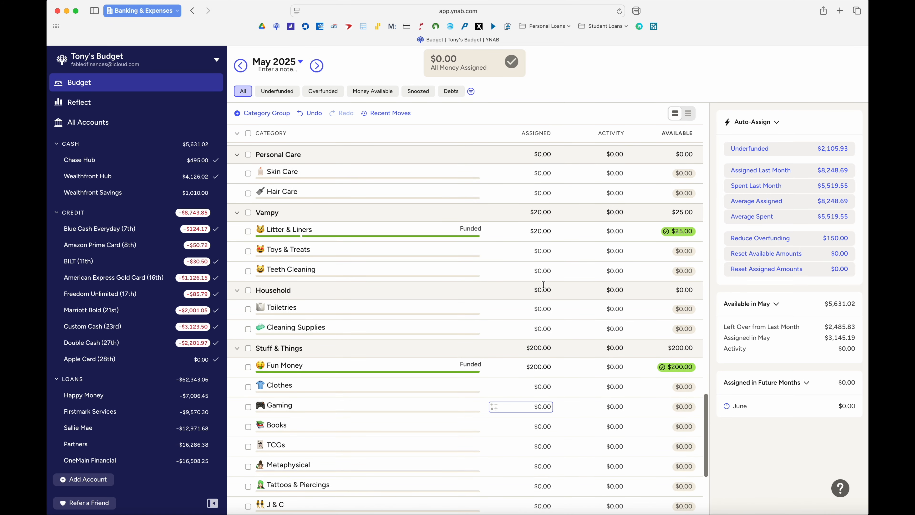
{"action": "scroll", "coordinate": [565, 287], "scroll_direction": "up", "scroll_amount": 15}
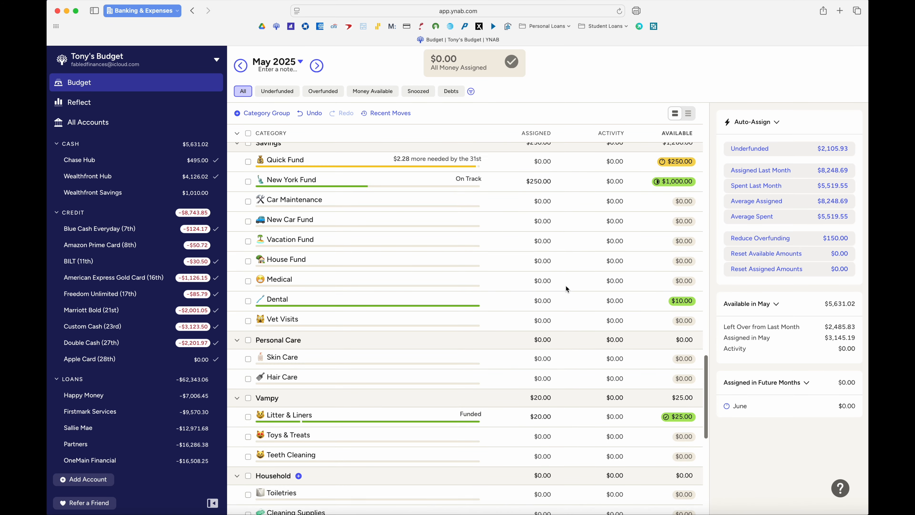
{"action": "scroll", "coordinate": [565, 288], "scroll_direction": "up", "scroll_amount": 7}
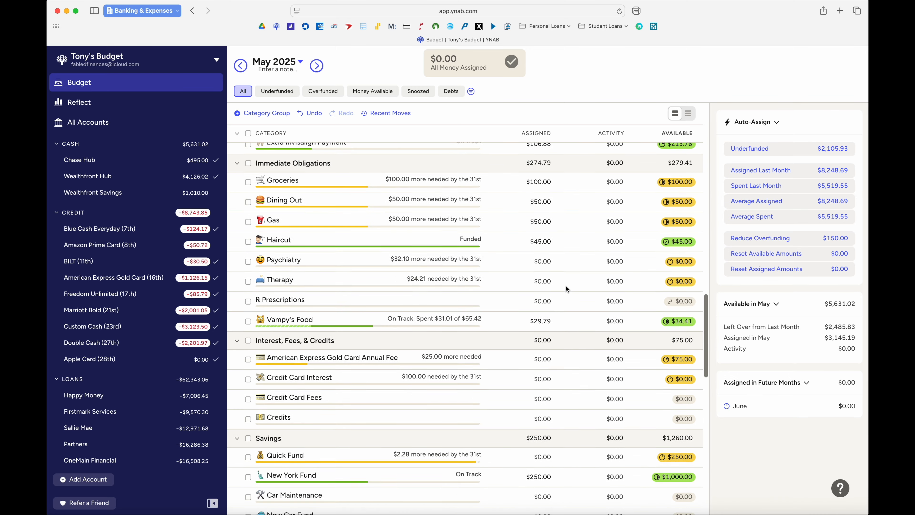
{"action": "scroll", "coordinate": [566, 288], "scroll_direction": "up", "scroll_amount": 3}
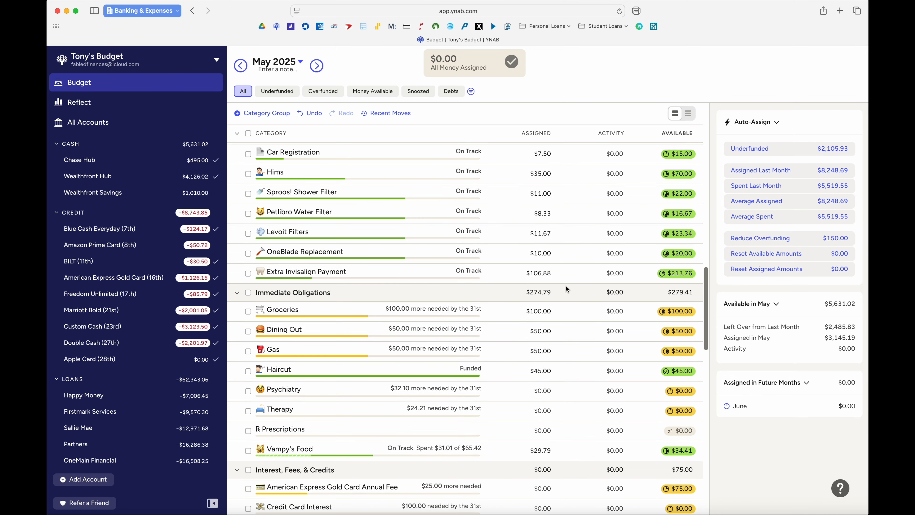
{"action": "scroll", "coordinate": [566, 285], "scroll_direction": "up", "scroll_amount": 20}
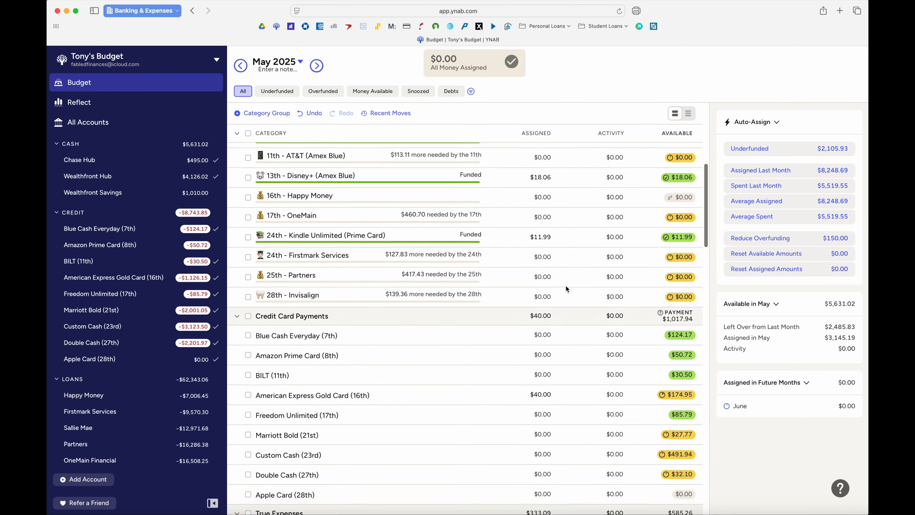
{"action": "scroll", "coordinate": [565, 288], "scroll_direction": "up", "scroll_amount": 8}
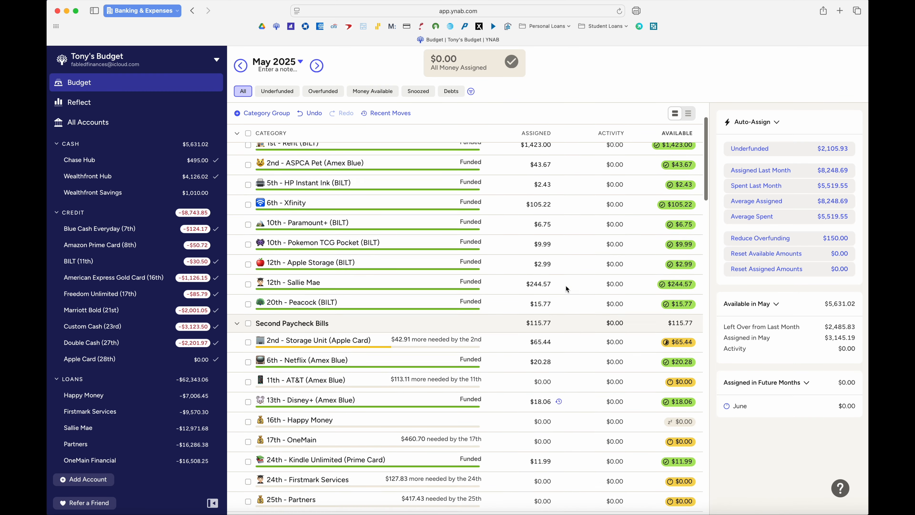